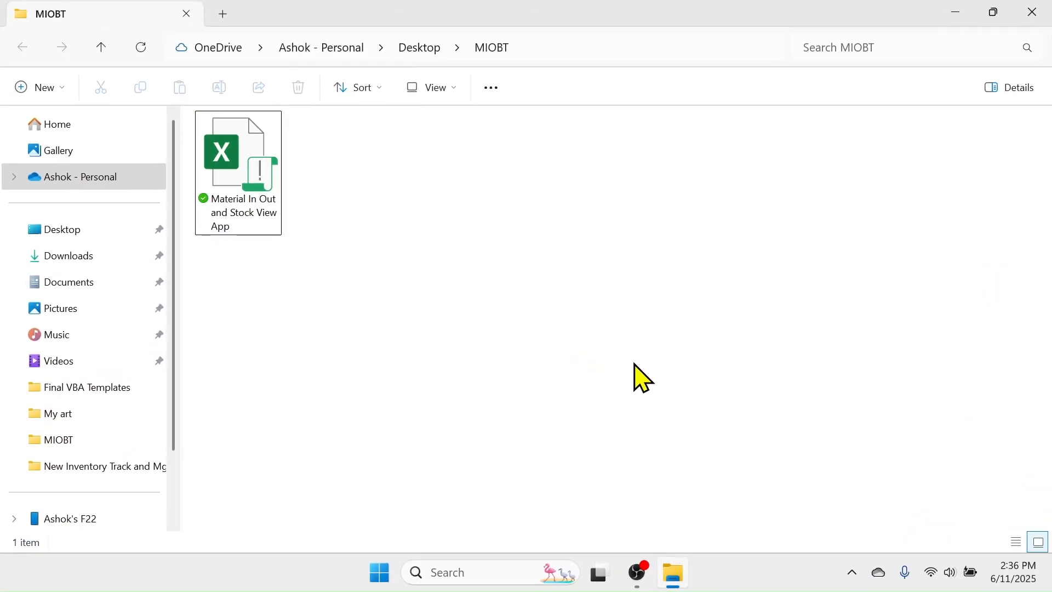
# Open the Material In Out and Stock View App workbook from the MIOBT folder and launch its balance tracker form
pyautogui.click(265, 162)
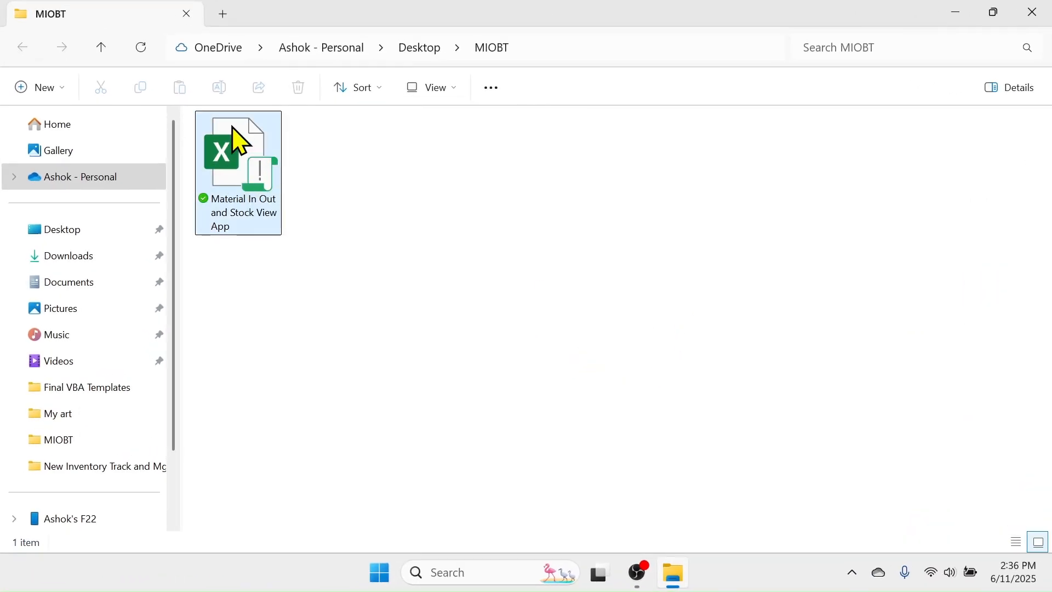
pyautogui.doubleClick(245, 180)
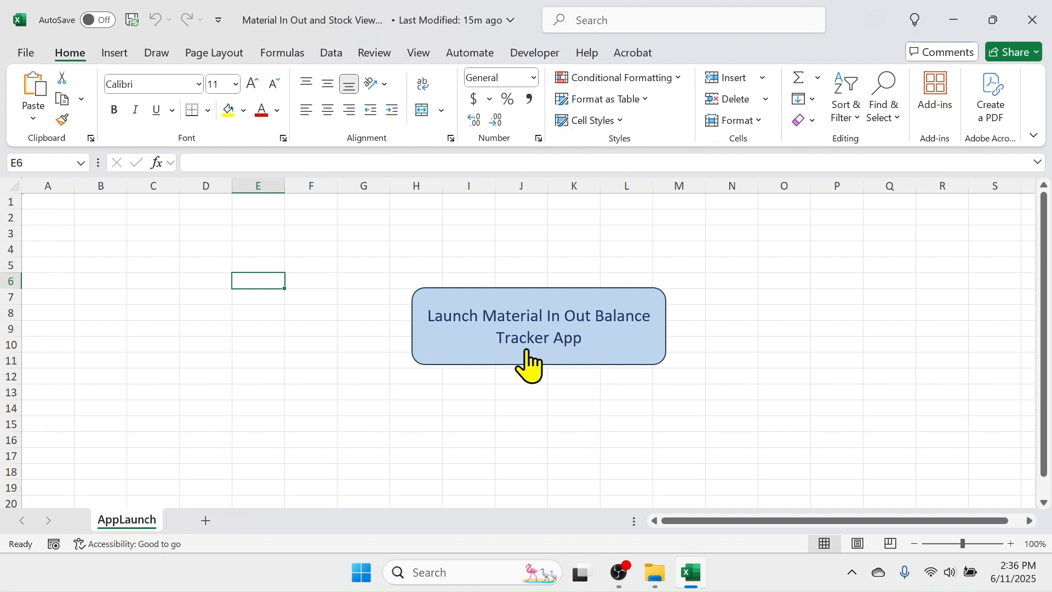
pyautogui.click(541, 329)
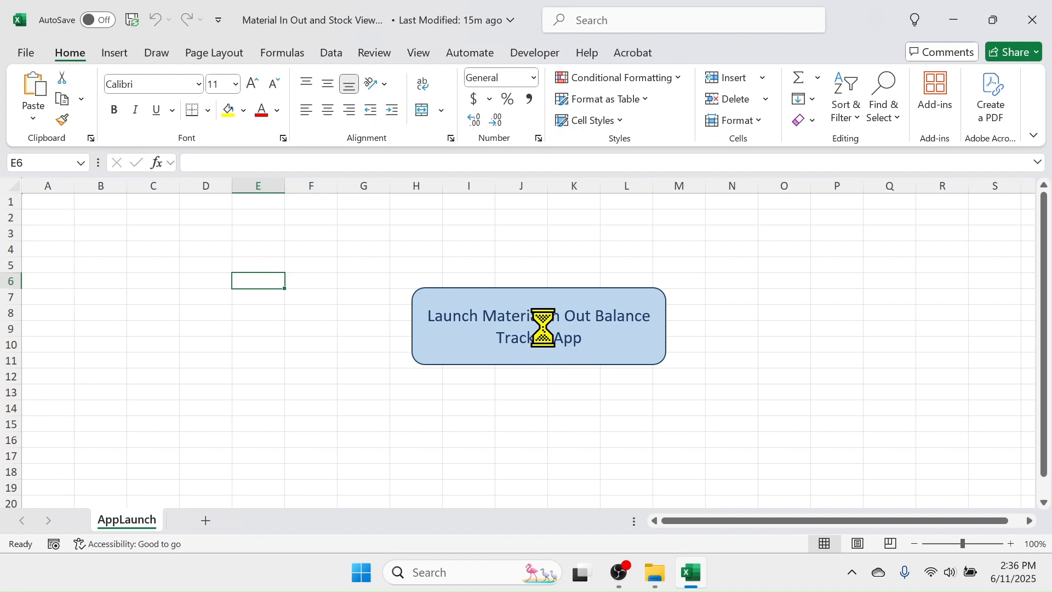
pyautogui.moveTo(514, 77)
pyautogui.mouseDown()
pyautogui.moveTo(473, 83)
pyautogui.moveTo(521, 146)
pyautogui.moveTo(497, 76)
pyautogui.mouseUp()
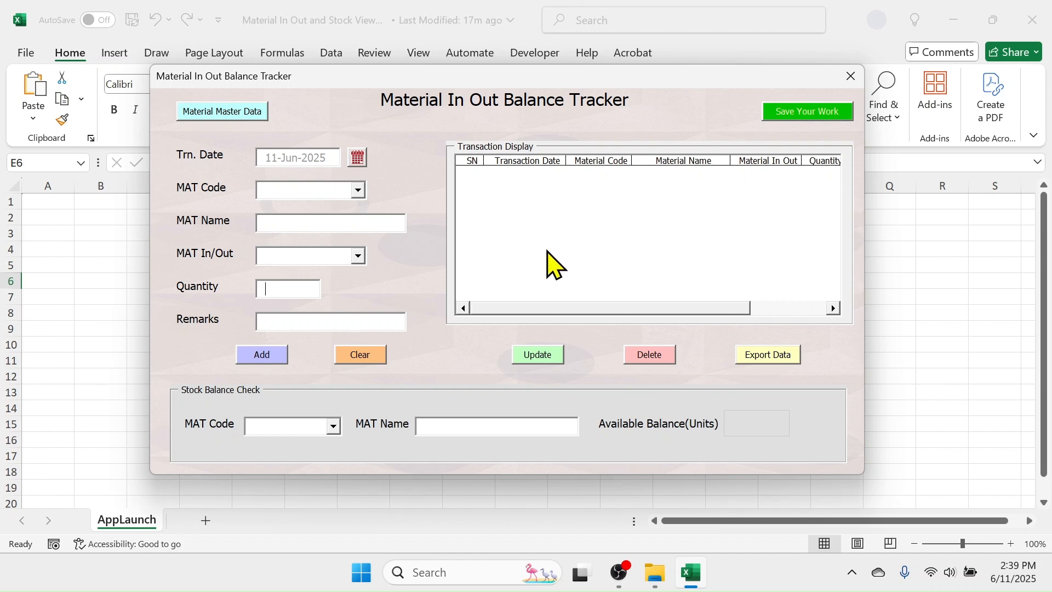
# Add a material with code M0002 and name ABCD to the Material Master Data
pyautogui.click(227, 112)
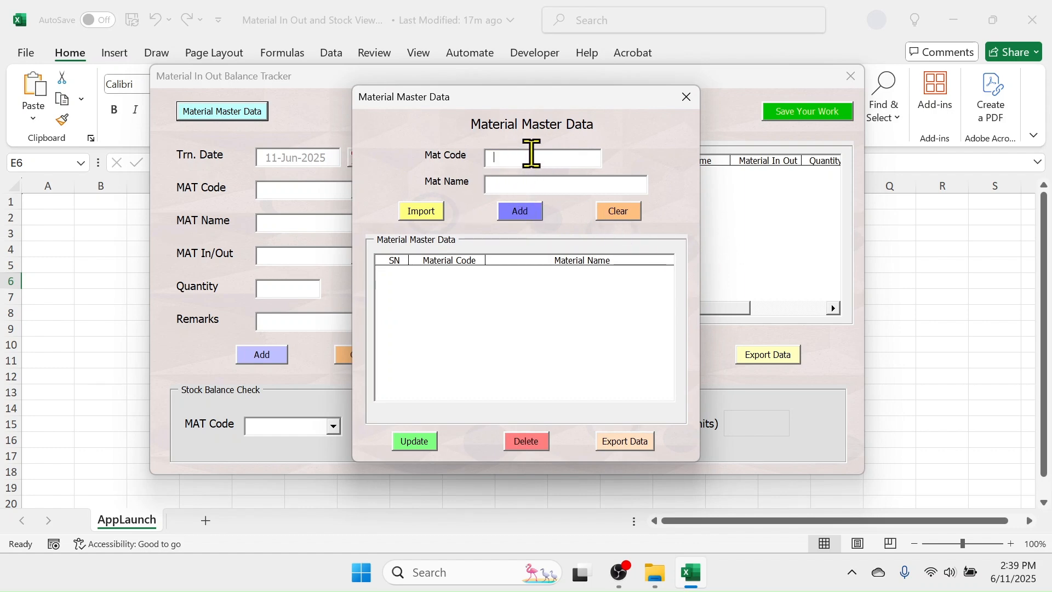
pyautogui.write('M0002')
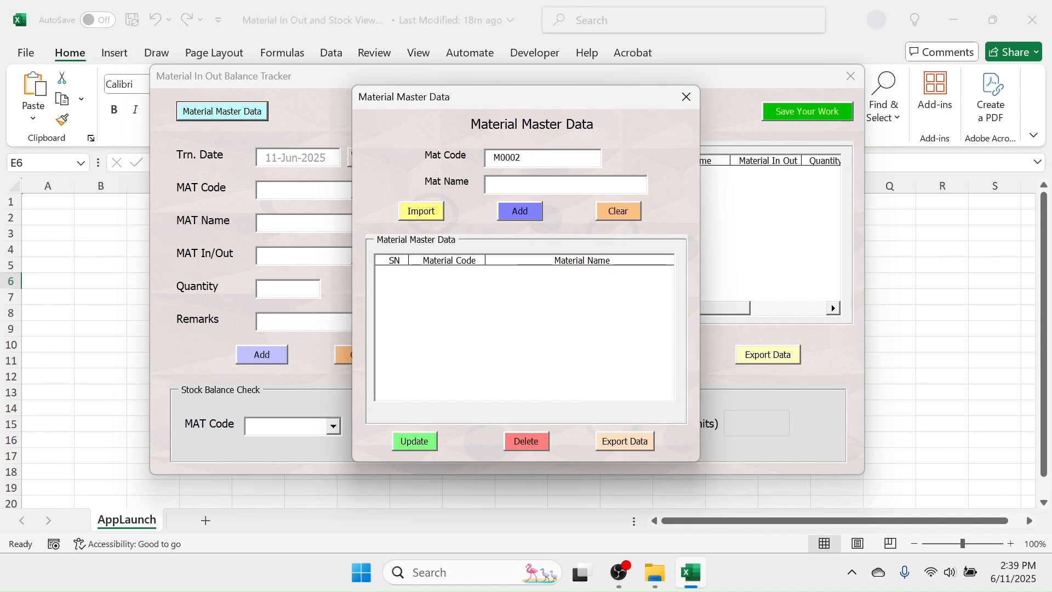
pyautogui.click(517, 186)
pyautogui.write('ABCD')
pyautogui.click(523, 215)
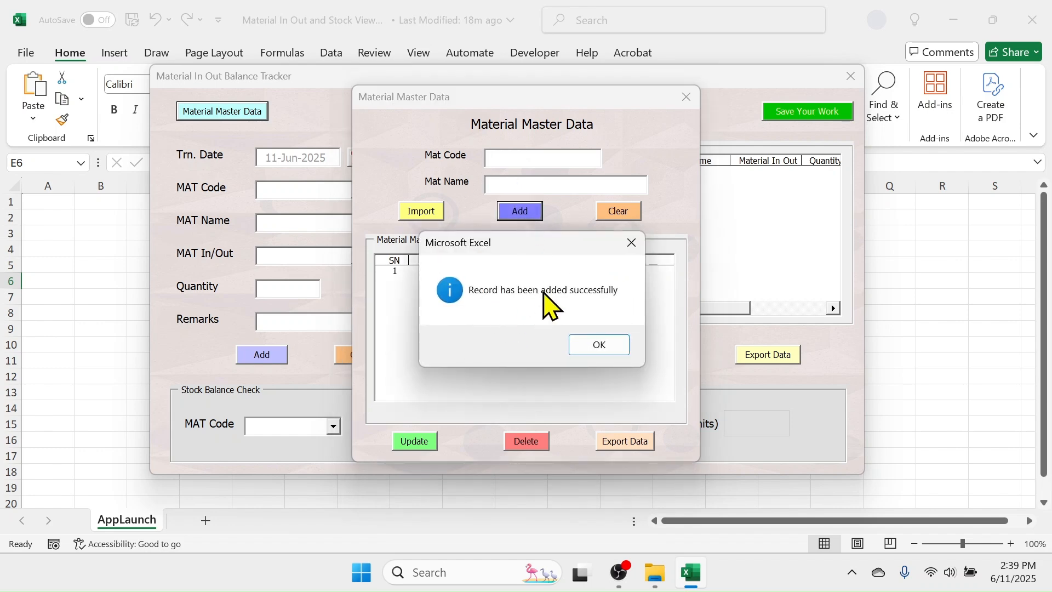
pyautogui.click(602, 348)
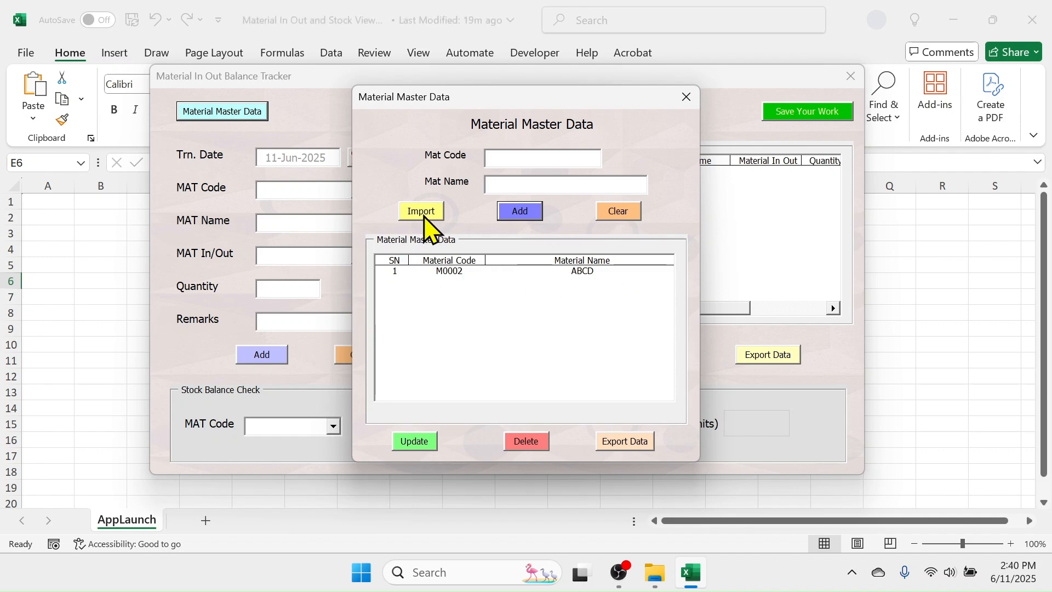
# Close the tracker forms, minimize the open windows and open the mat data workbook from the desktop
pyautogui.click(689, 95)
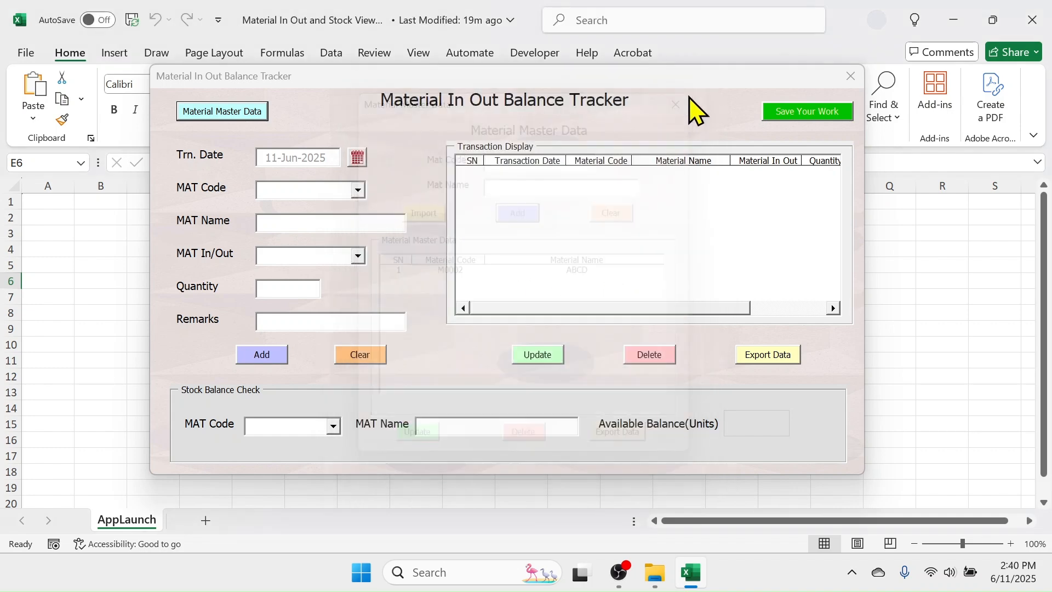
pyautogui.click(849, 77)
pyautogui.click(954, 21)
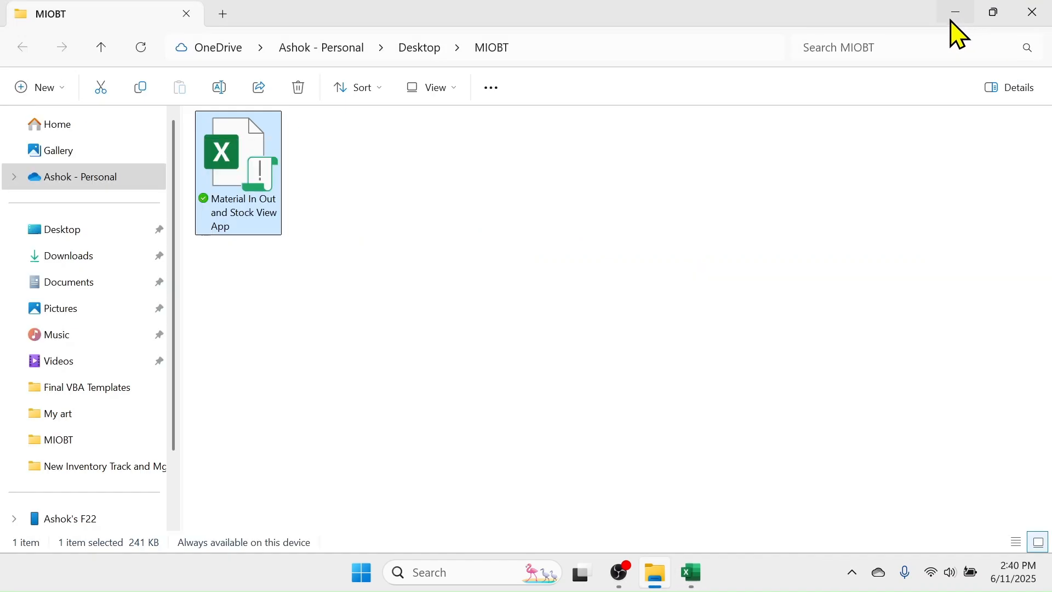
pyautogui.click(955, 19)
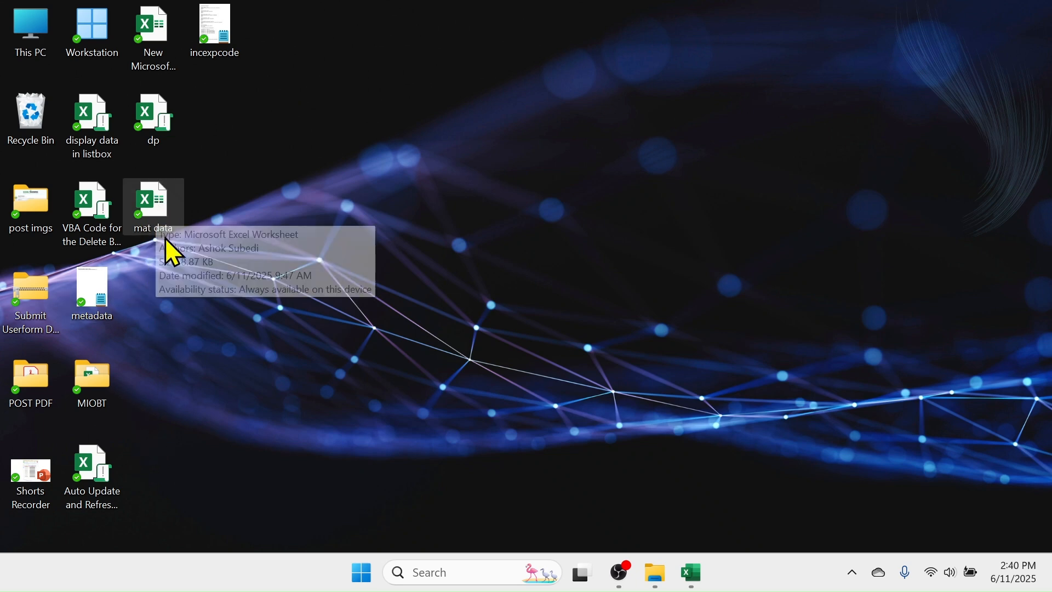
pyautogui.doubleClick(148, 201)
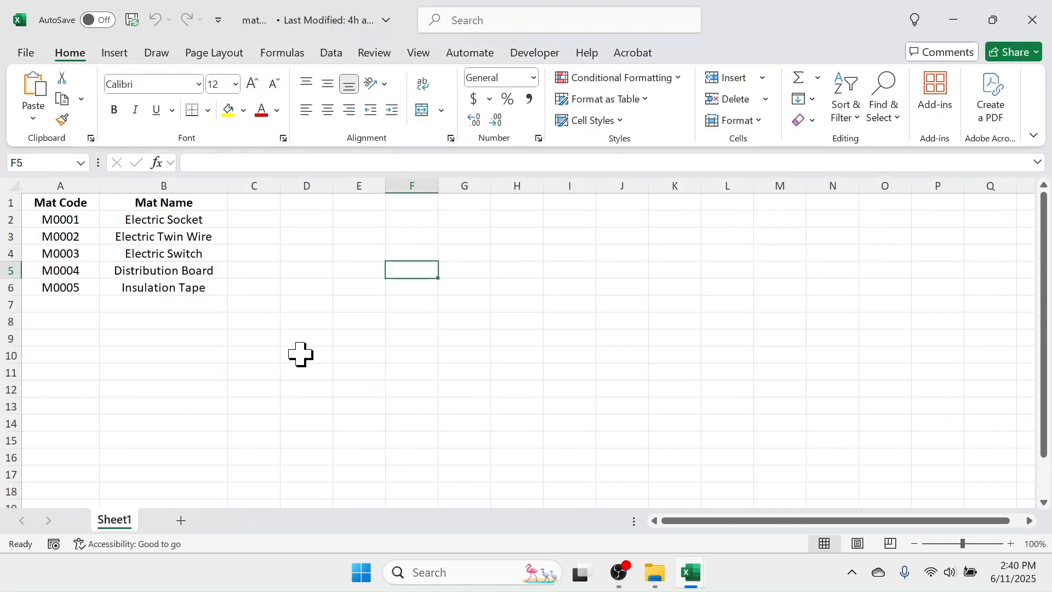
# Examine the Mat Code and Mat Name columns and their headers on Sheet1, and close the workbook
pyautogui.click(60, 186)
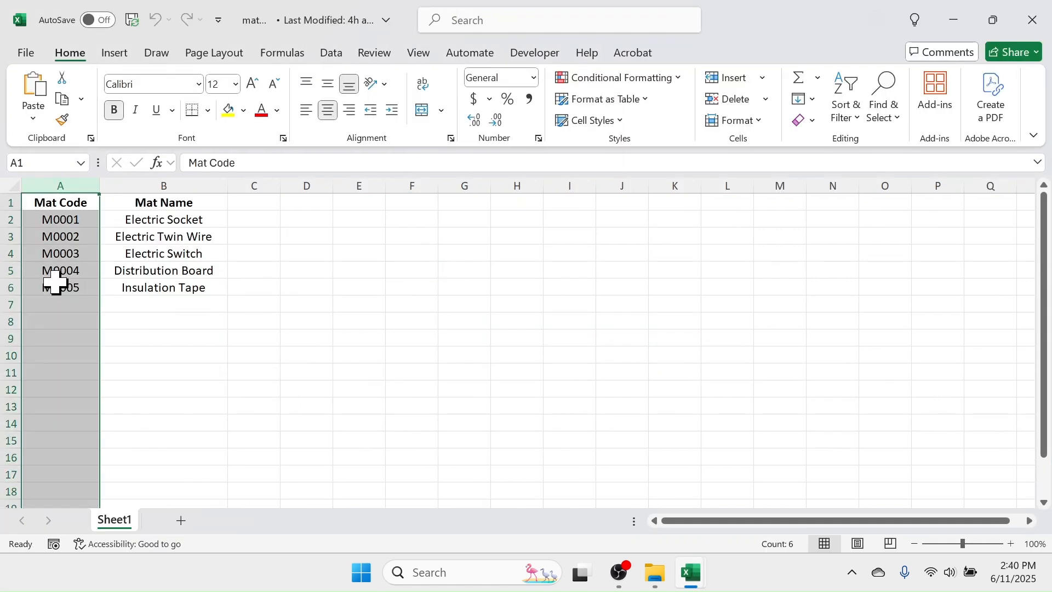
pyautogui.click(170, 181)
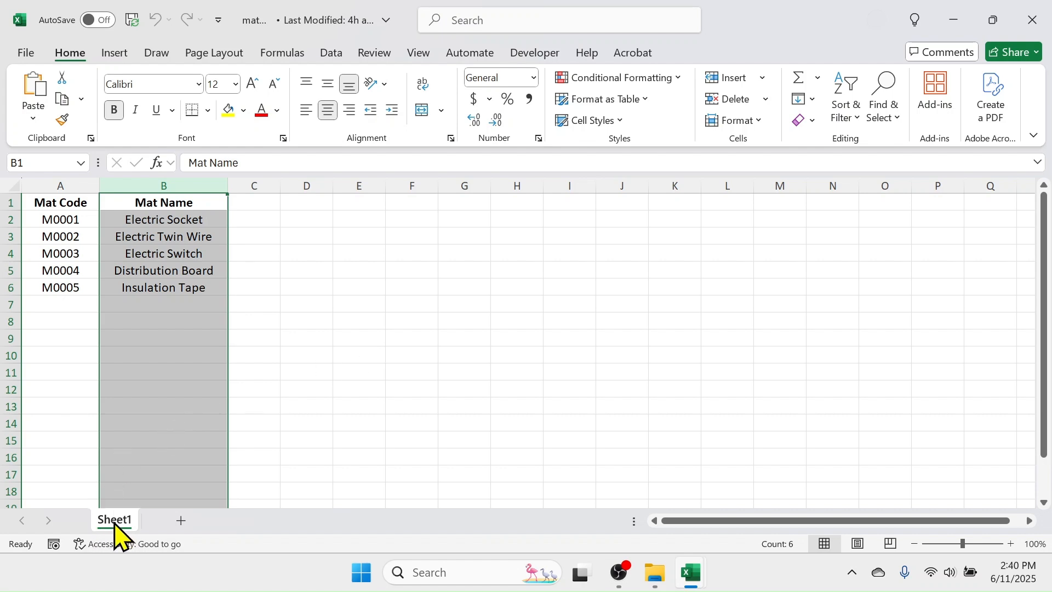
pyautogui.click(58, 185)
pyautogui.click(181, 186)
pyautogui.moveTo(61, 201); pyautogui.dragTo(143, 201)
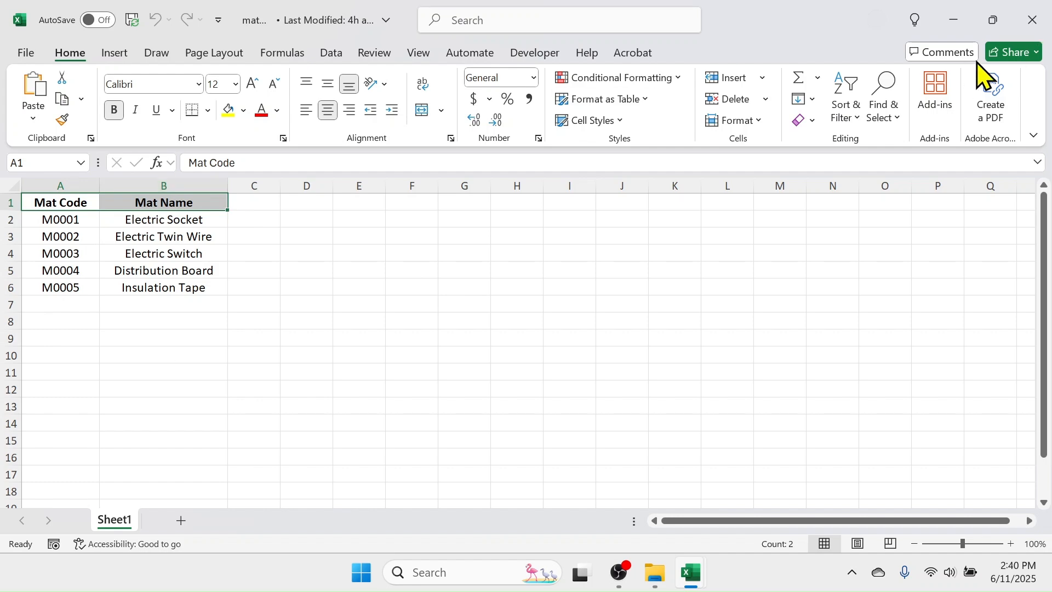
pyautogui.click(1033, 20)
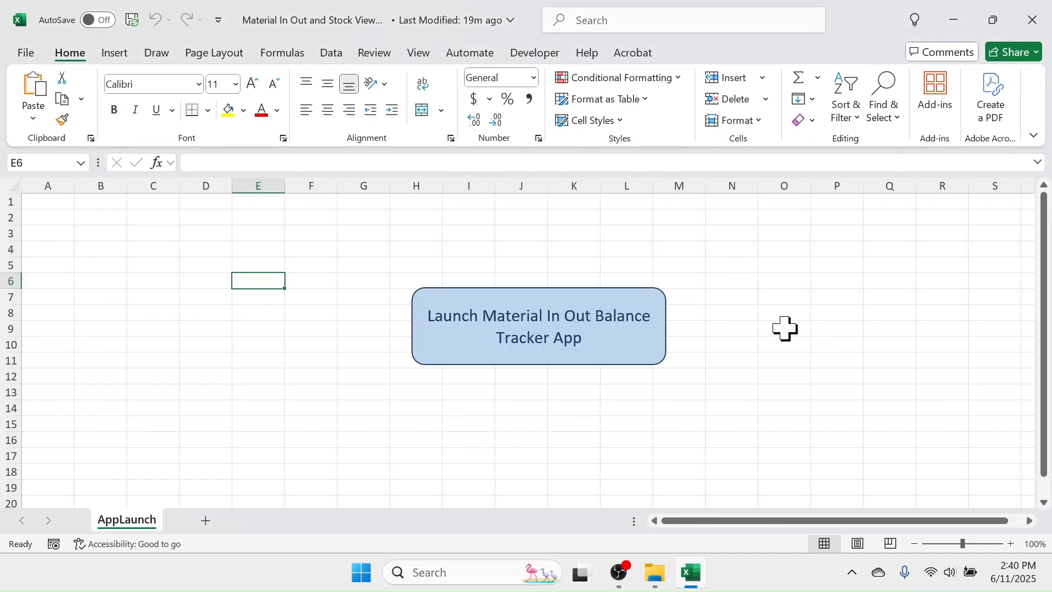
# Relaunch the tracker form and import the mat data workbook from the Desktop into the Material Master Data
pyautogui.click(554, 328)
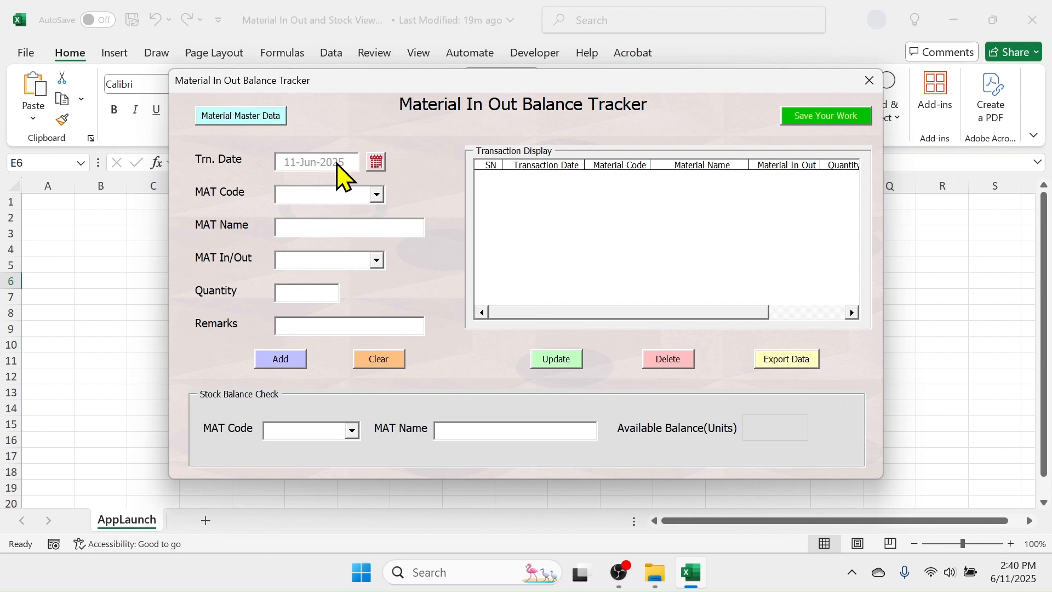
pyautogui.click(237, 118)
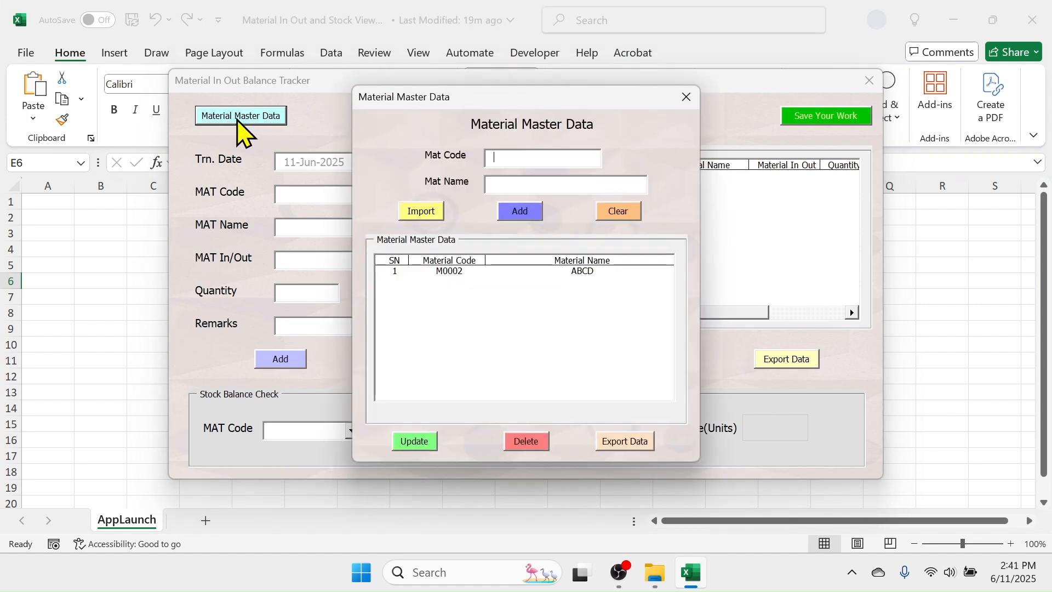
pyautogui.click(430, 215)
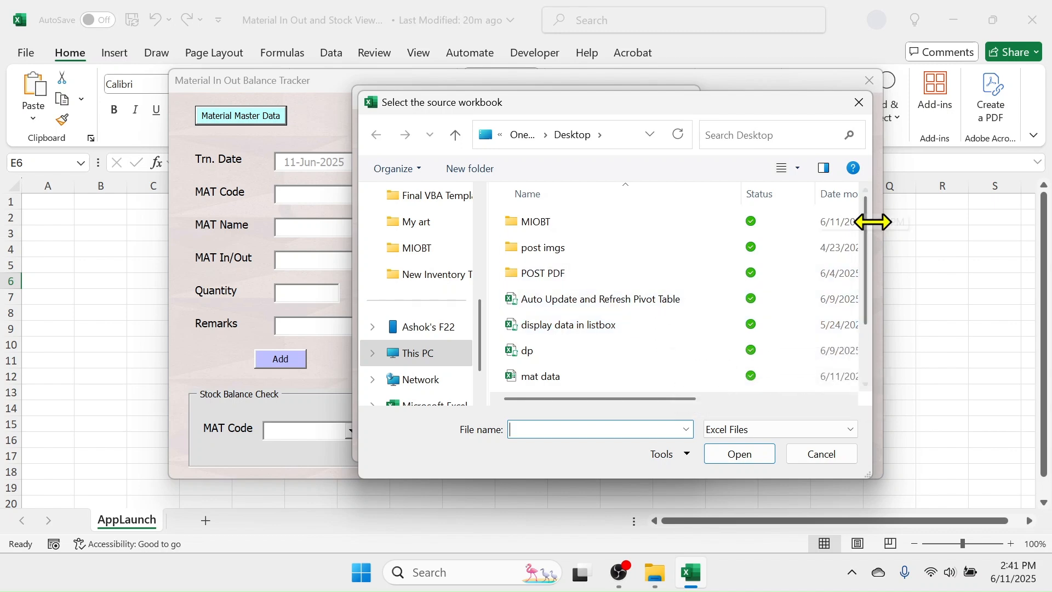
pyautogui.moveTo(866, 263); pyautogui.dragTo(860, 313)
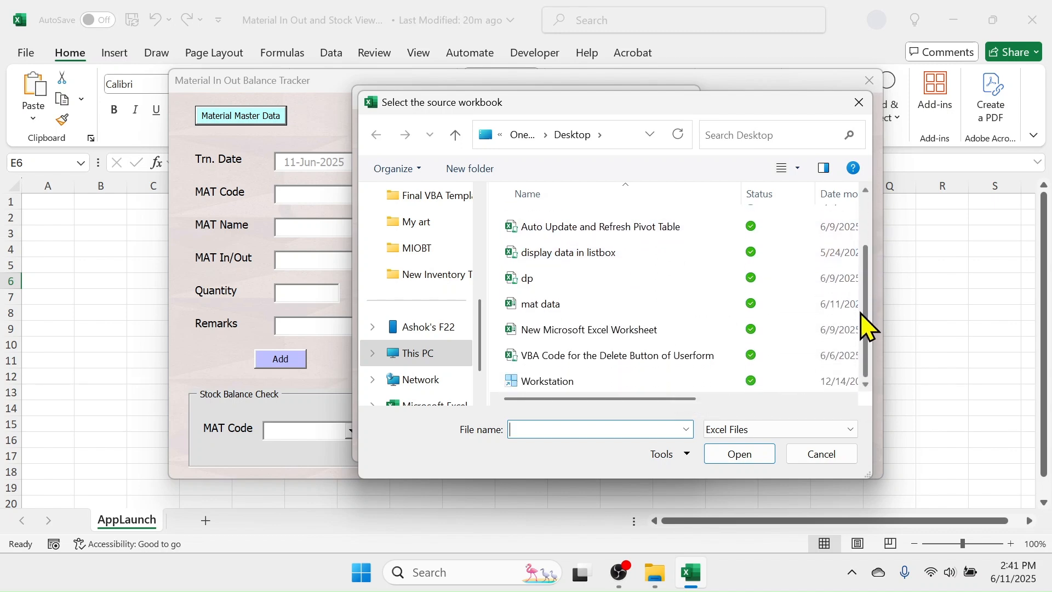
pyautogui.click(538, 305)
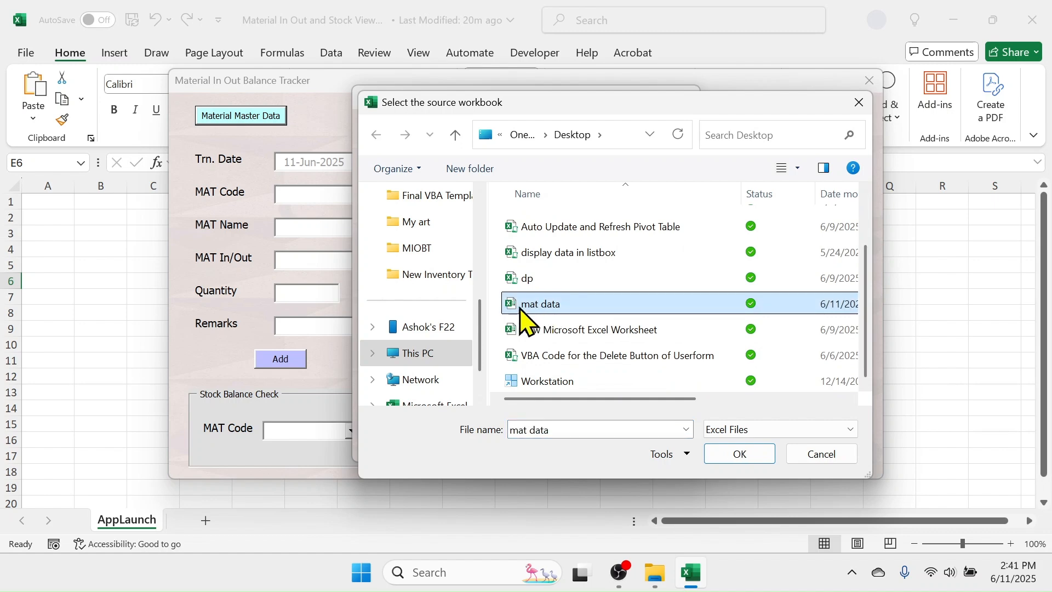
pyautogui.doubleClick(547, 312)
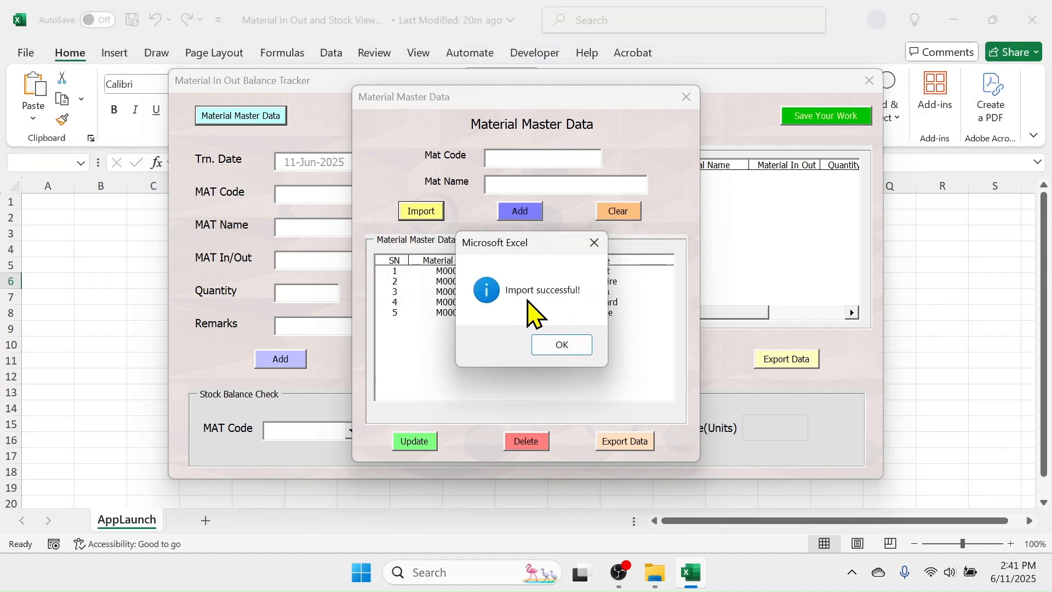
pyautogui.click(561, 345)
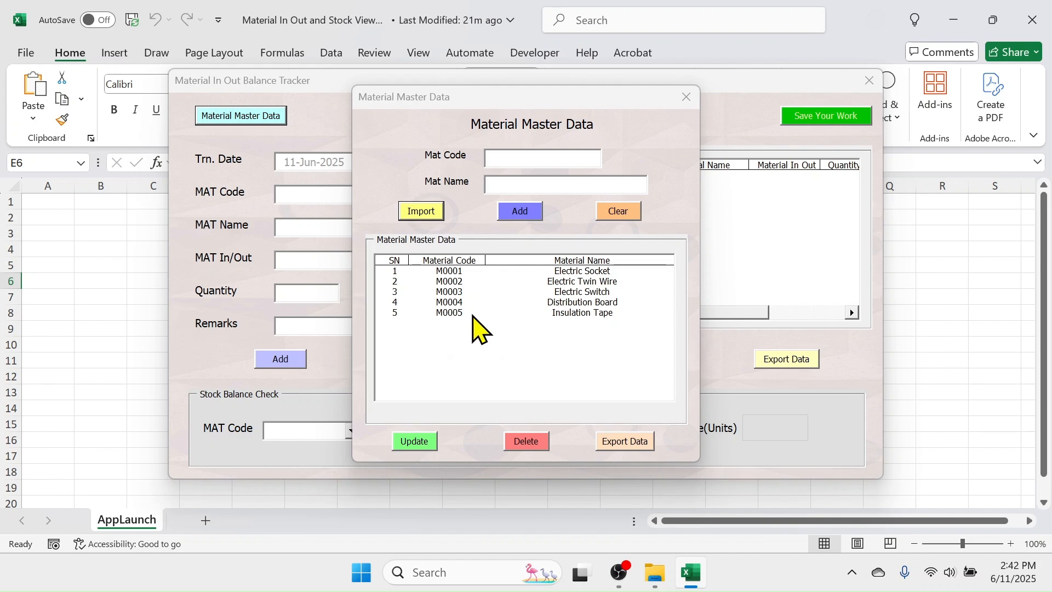
# Update the Insulation Tape record in the Material Master Data with the code M0006
pyautogui.click(452, 314)
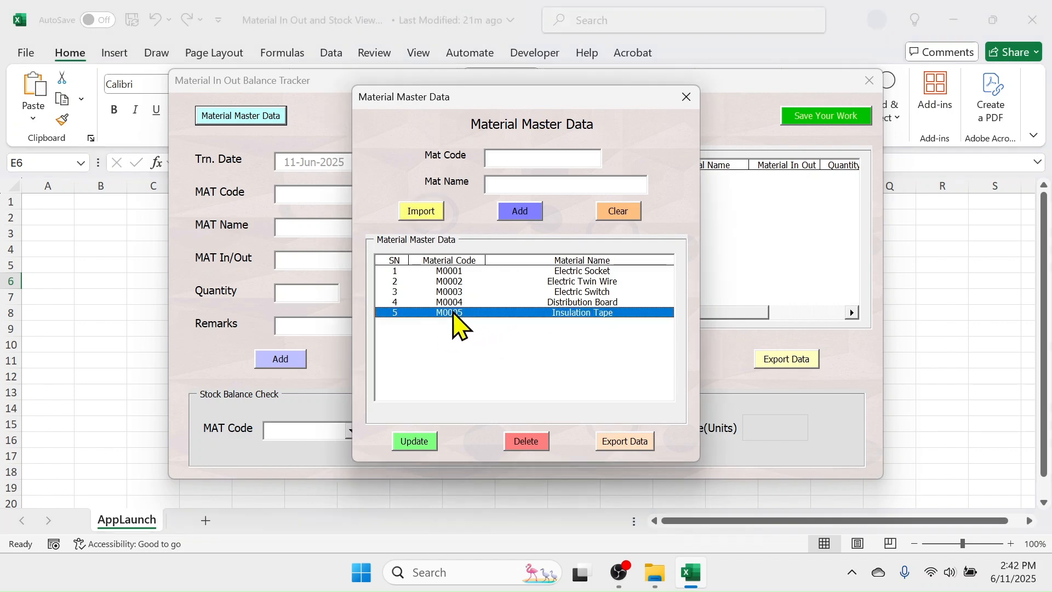
pyautogui.doubleClick(452, 314)
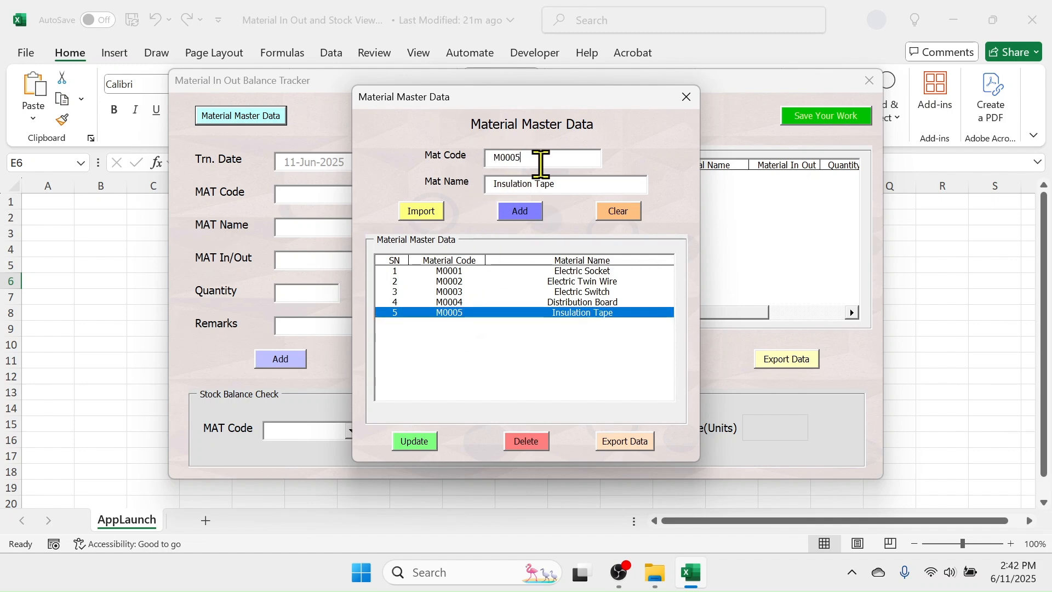
pyautogui.press('BackSpace')
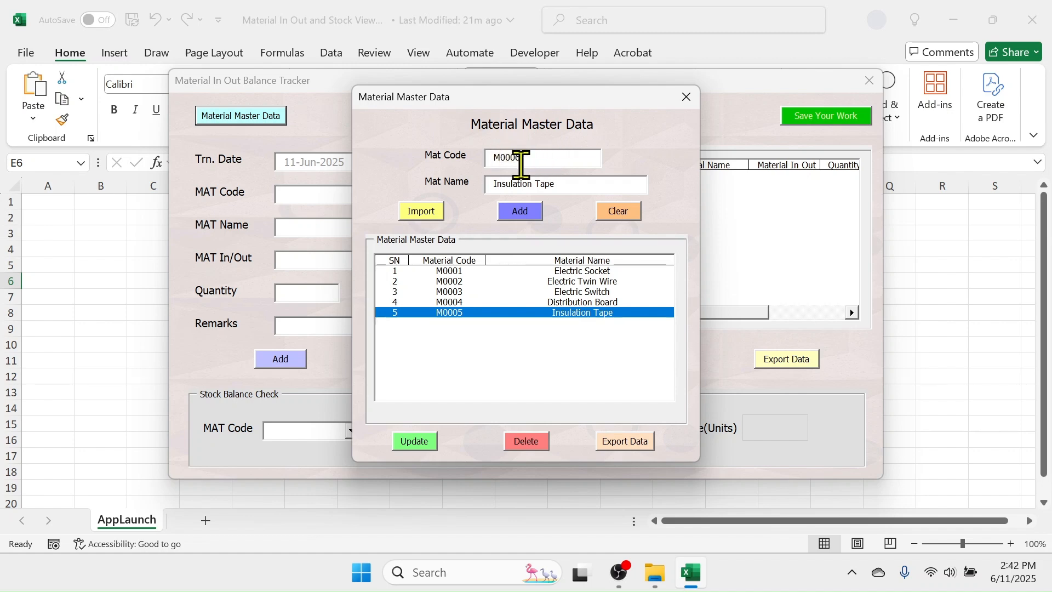
pyautogui.click(416, 442)
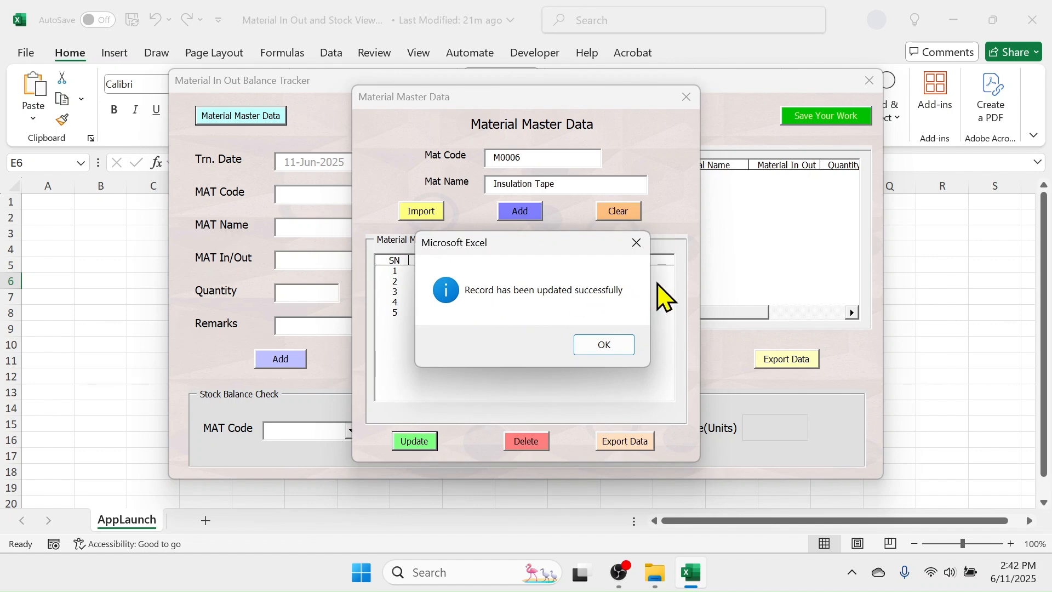
pyautogui.click(606, 345)
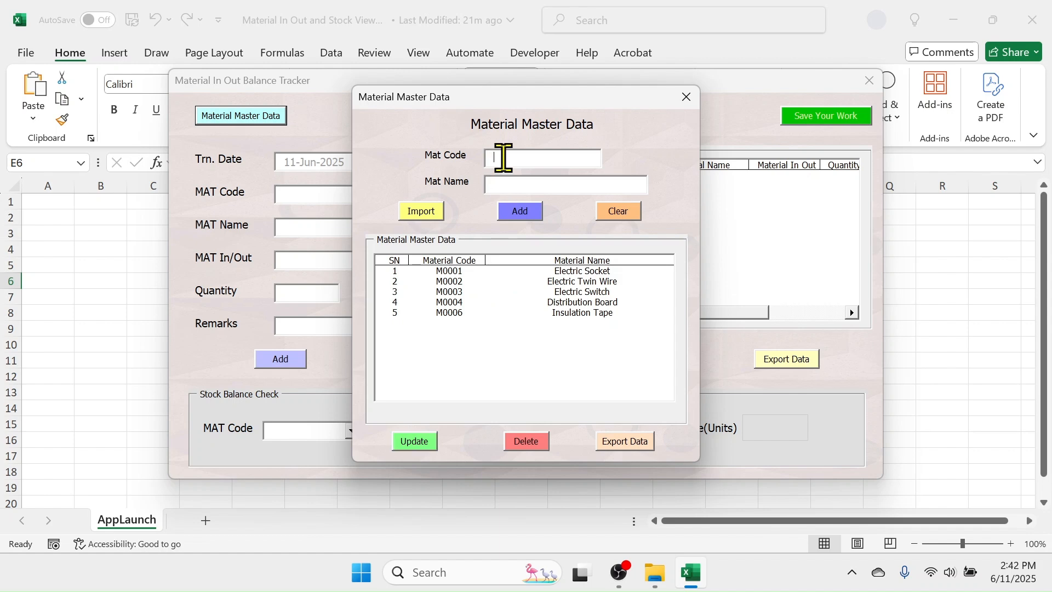
# Request deletion of the Insulation Tape record in the master list and decline the confirmation
pyautogui.click(516, 187)
pyautogui.click(453, 313)
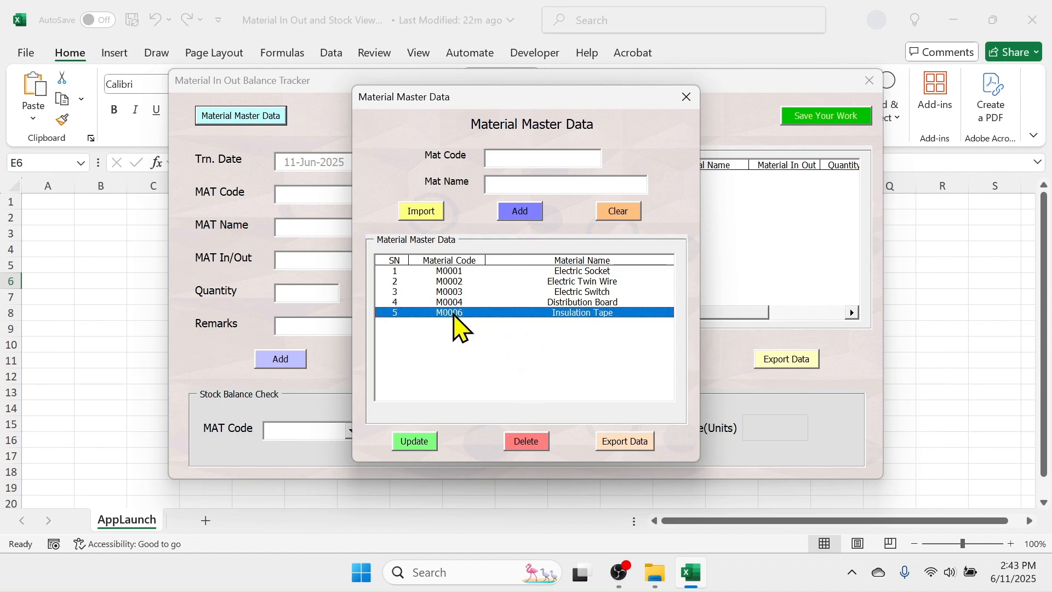
pyautogui.click(525, 441)
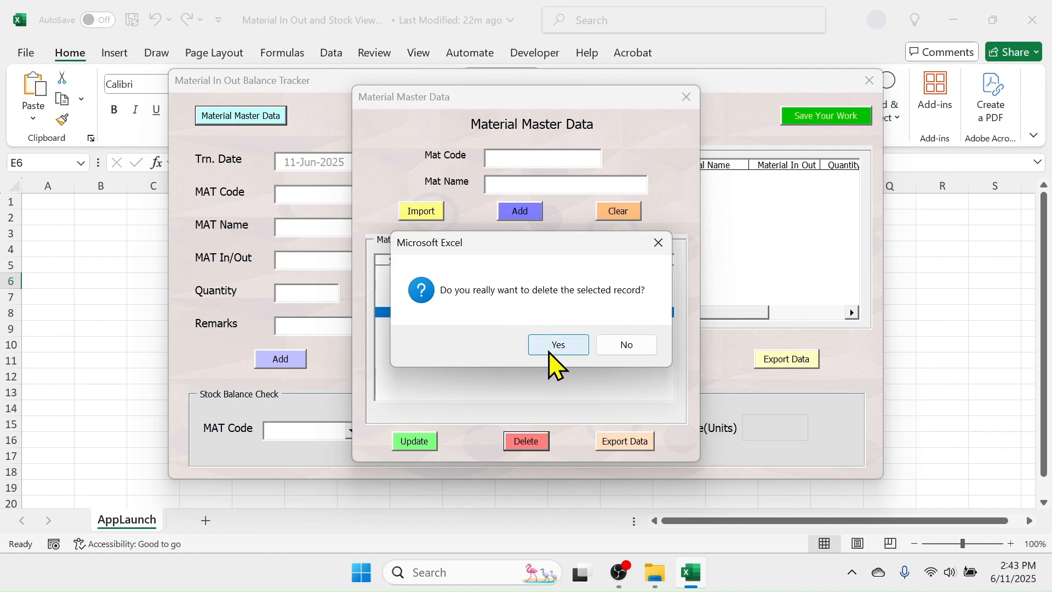
pyautogui.click(625, 346)
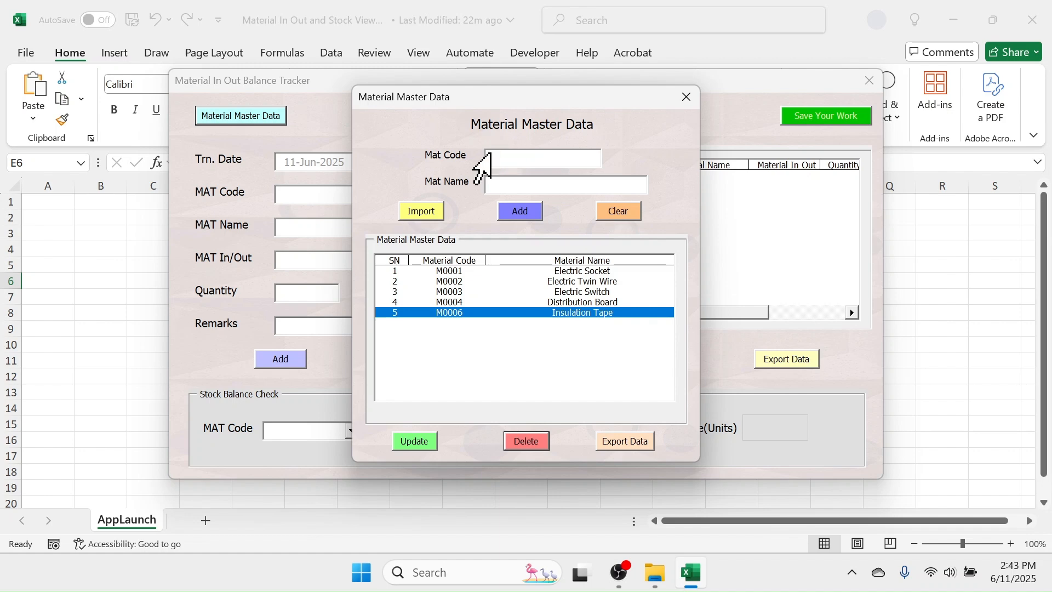
# Enter the test text jhfhdfhjh as the Mat Code, clear the entry form and close Material Master Data
pyautogui.click(526, 160)
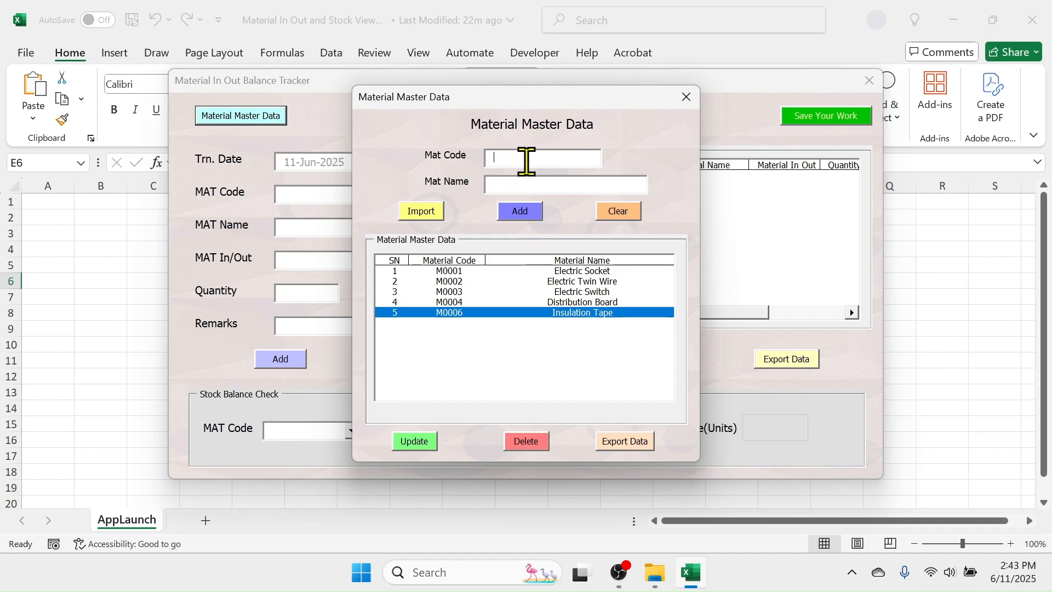
pyautogui.write('jhfhdfhjh')
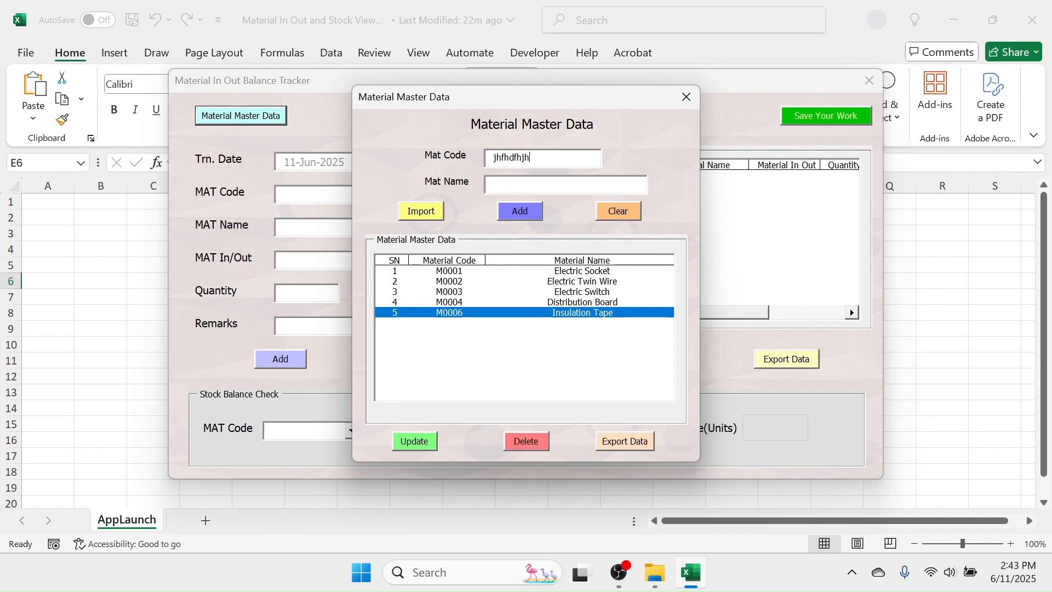
pyautogui.write('df')
pyautogui.click(626, 216)
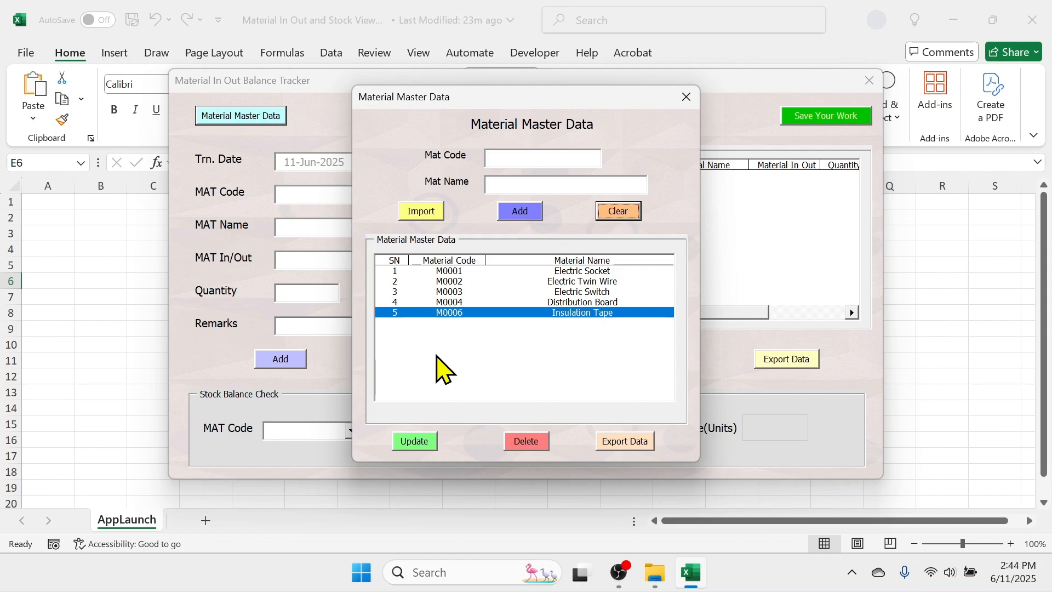
pyautogui.click(685, 98)
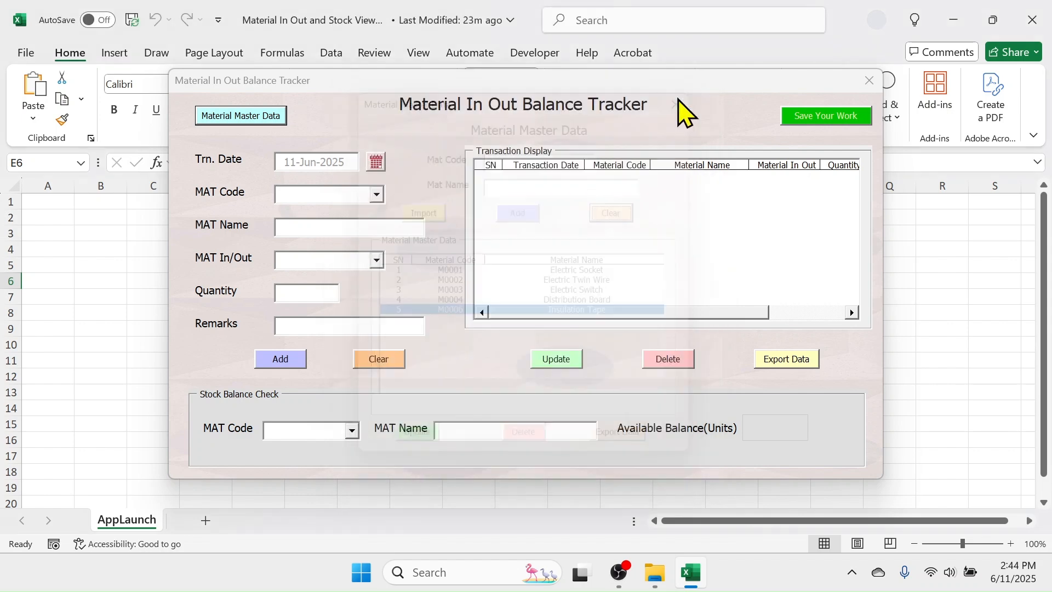
# Review the material codes offered for transaction entry and for the stock balance check
pyautogui.click(376, 196)
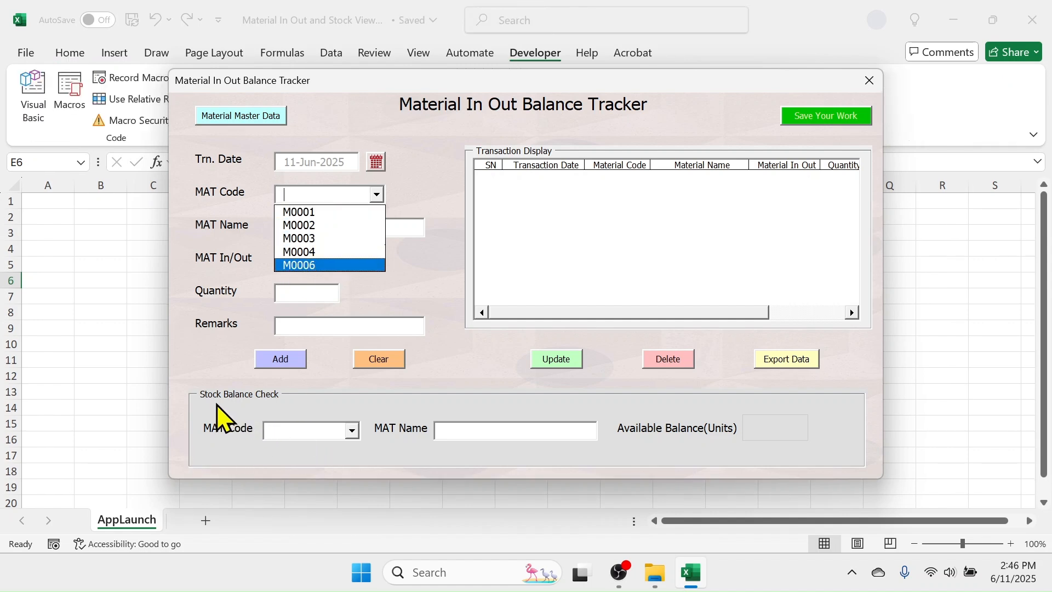
pyautogui.click(352, 431)
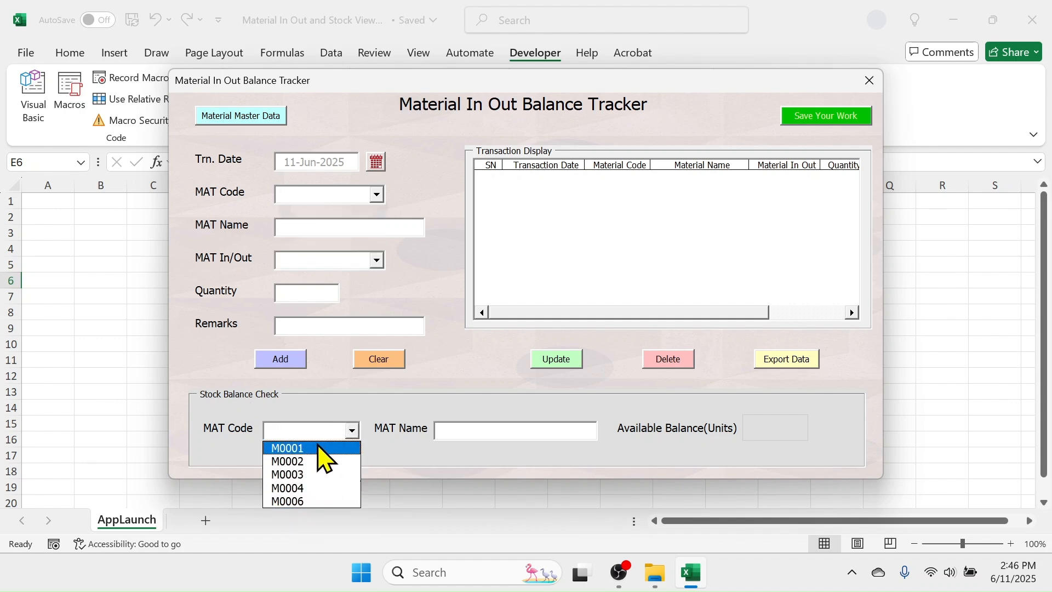
pyautogui.click(453, 287)
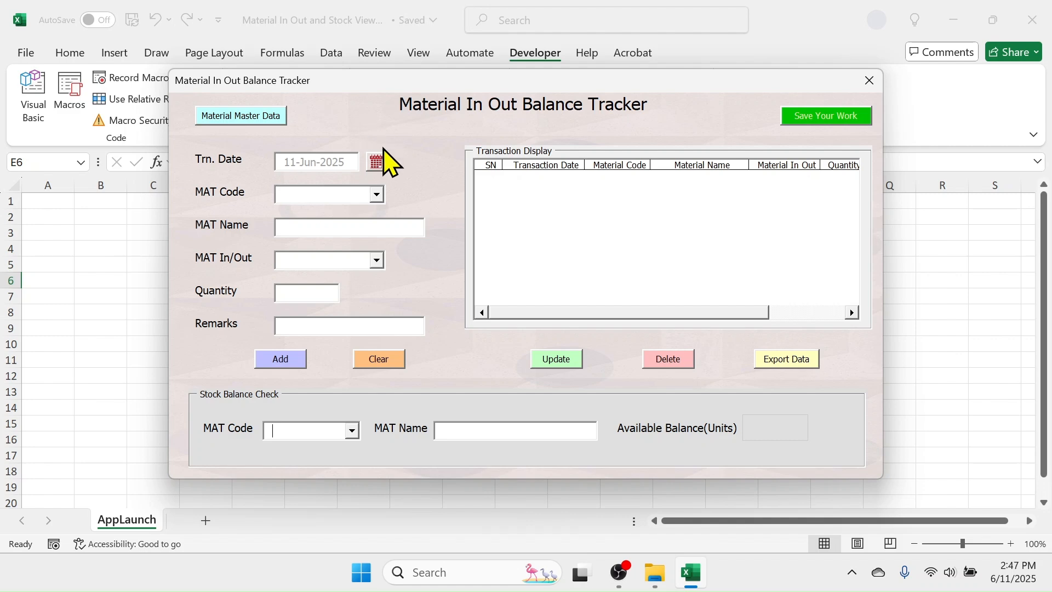
# Set the transaction date to 10-Jun-2025 using the calendar
pyautogui.click(377, 163)
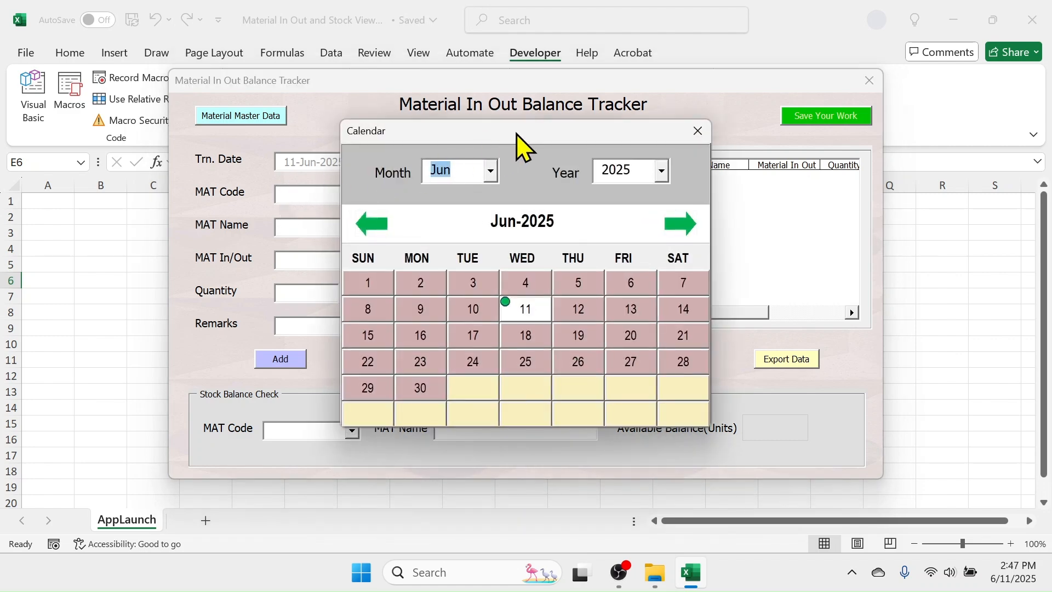
pyautogui.moveTo(516, 133); pyautogui.dragTo(619, 118)
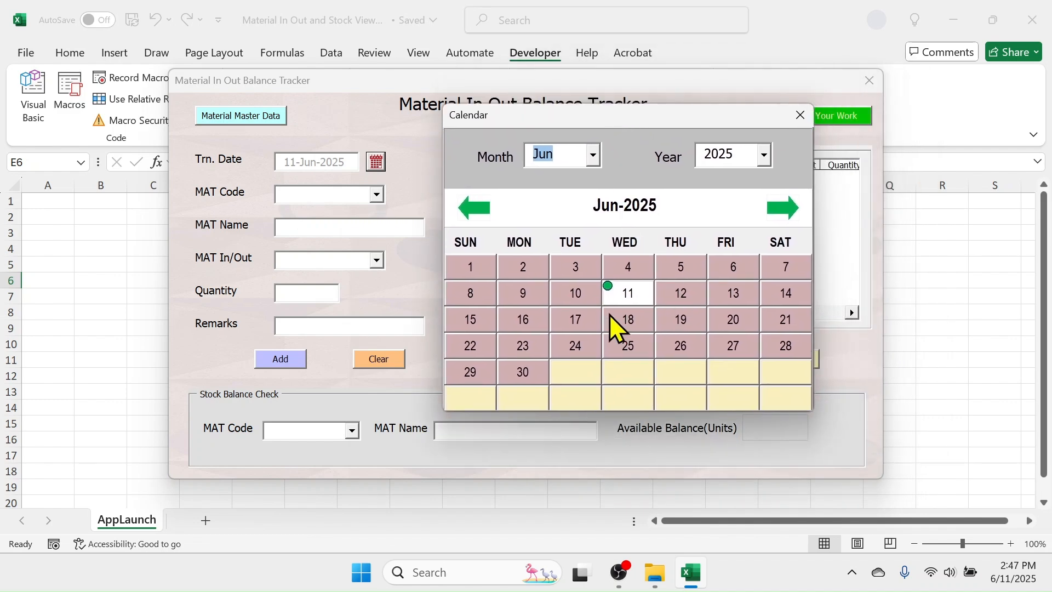
pyautogui.click(593, 155)
pyautogui.click(763, 155)
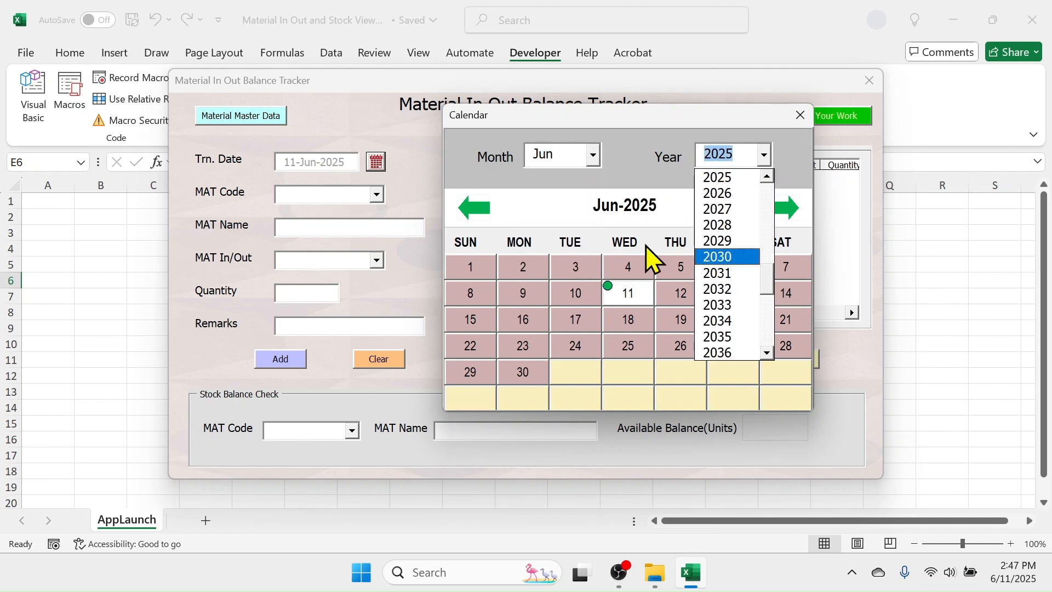
pyautogui.click(642, 115)
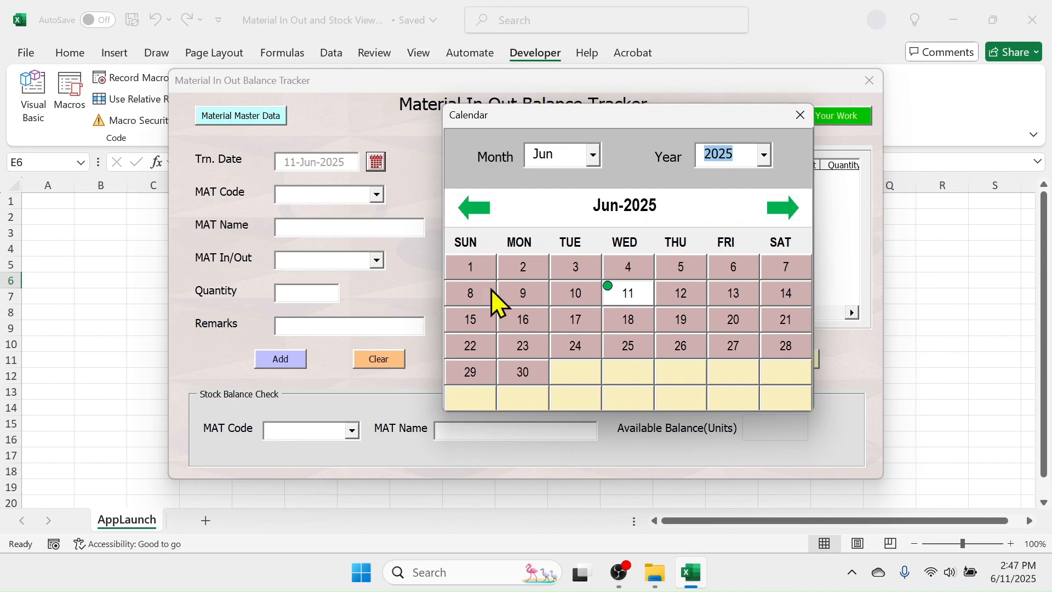
pyautogui.click(575, 297)
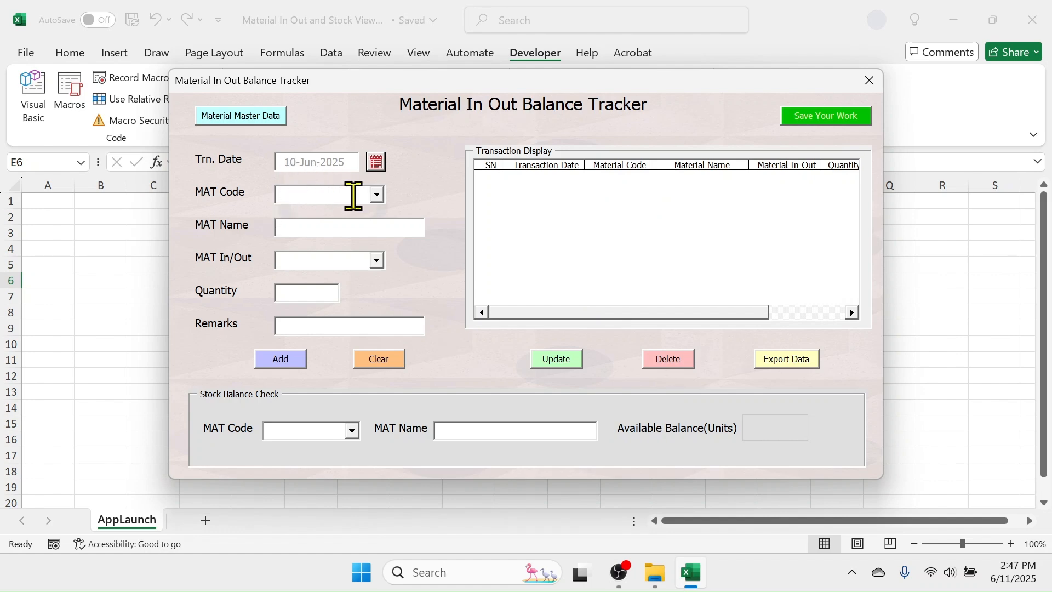
# Try entering M0005 as the transaction's MAT Code
pyautogui.click(378, 195)
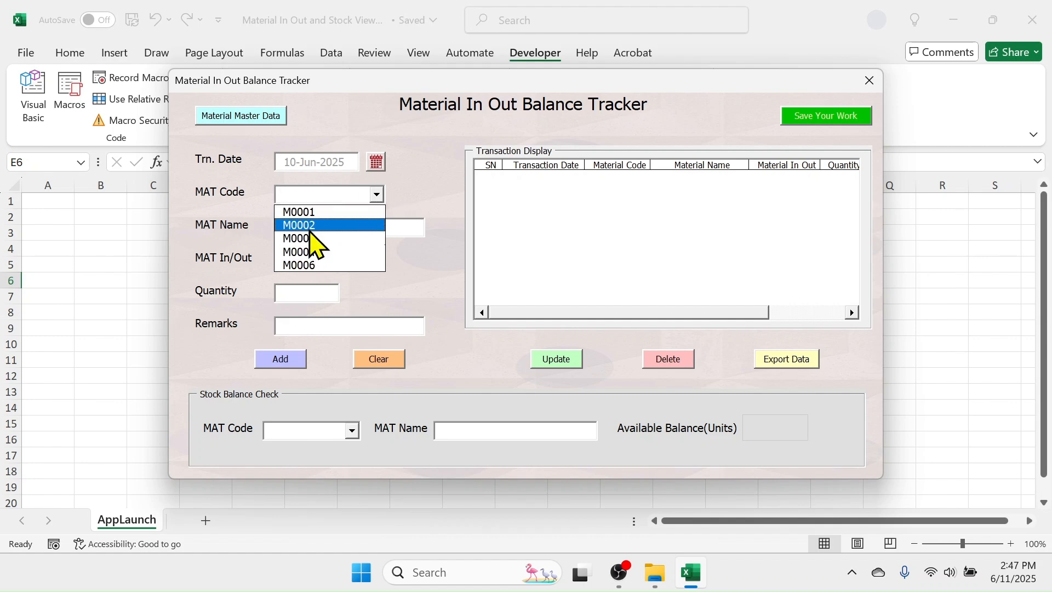
pyautogui.click(304, 197)
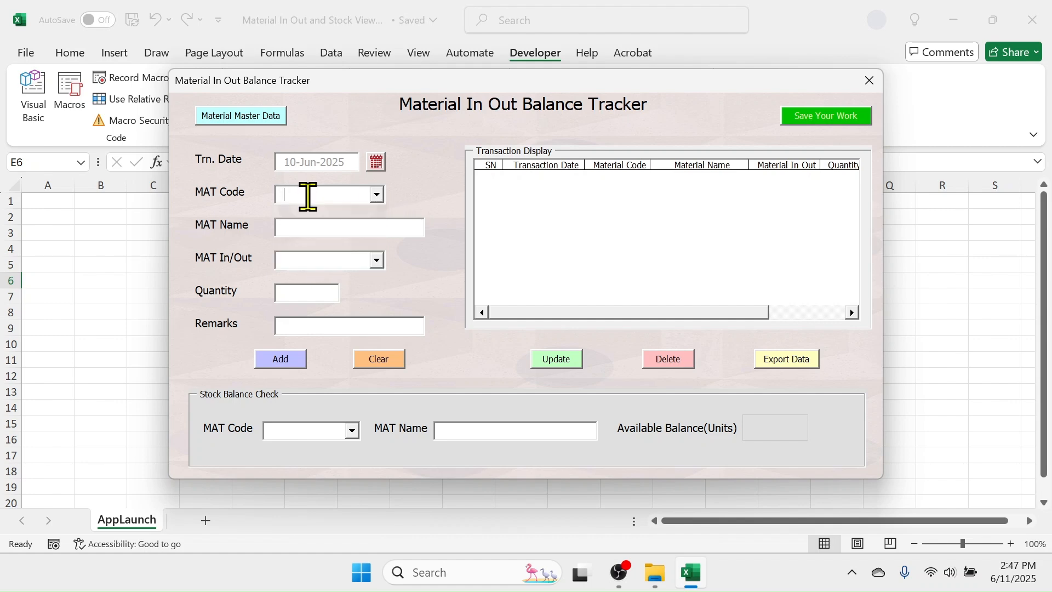
pyautogui.write('Mo')
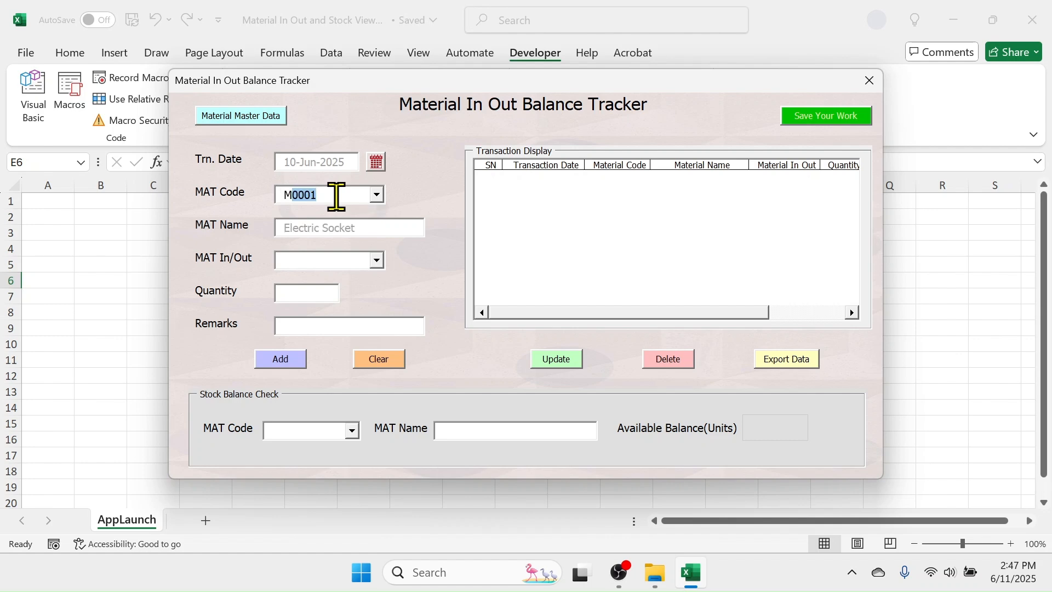
pyautogui.press('BackSpace')
pyautogui.write('0005')
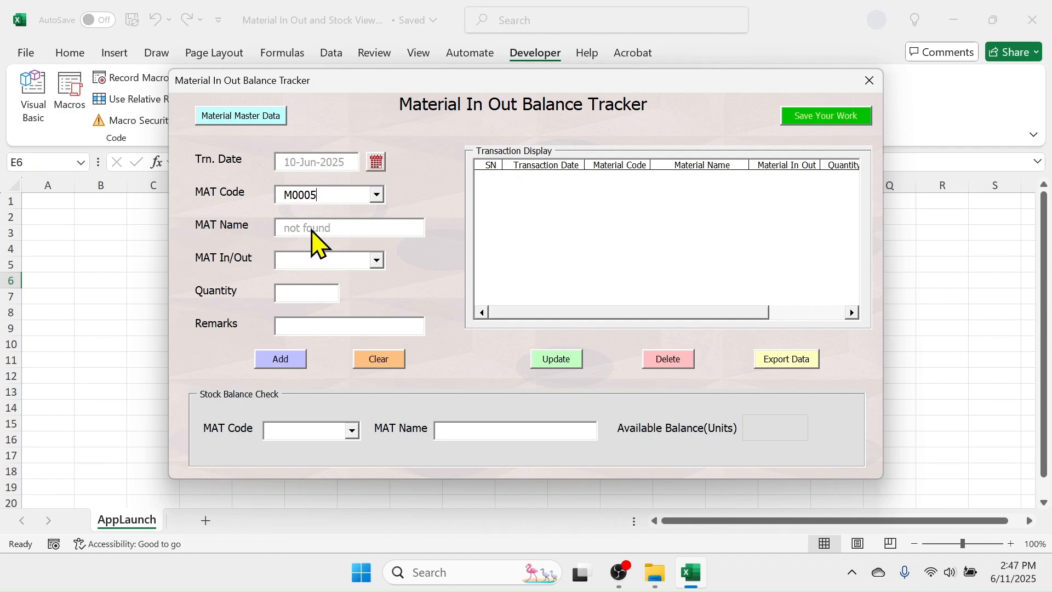
# Add a Material In transaction for M0006 with quantity 36 and check that code's stock balance
pyautogui.click(378, 195)
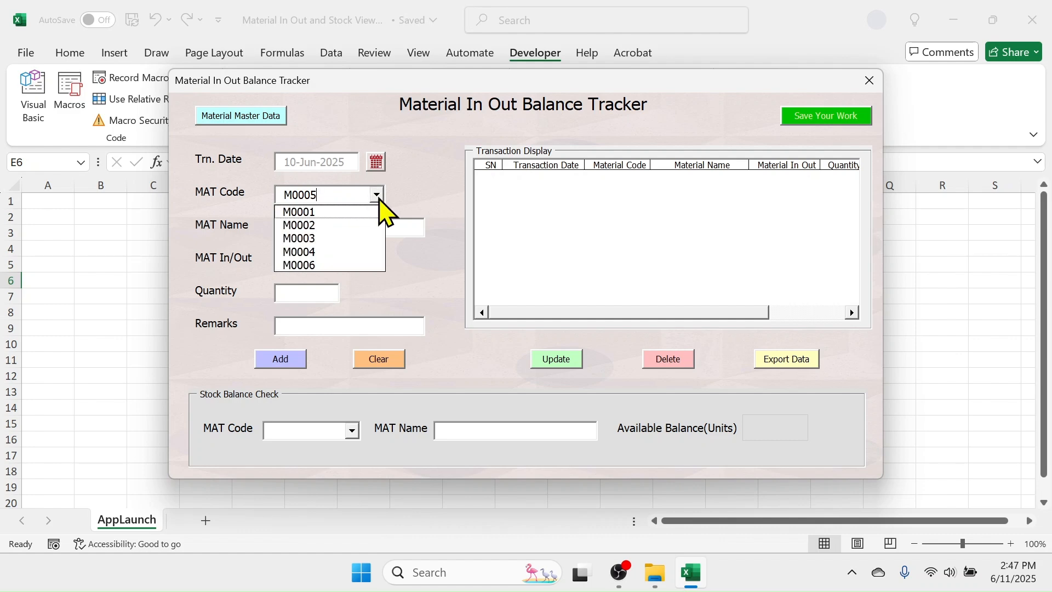
pyautogui.click(321, 265)
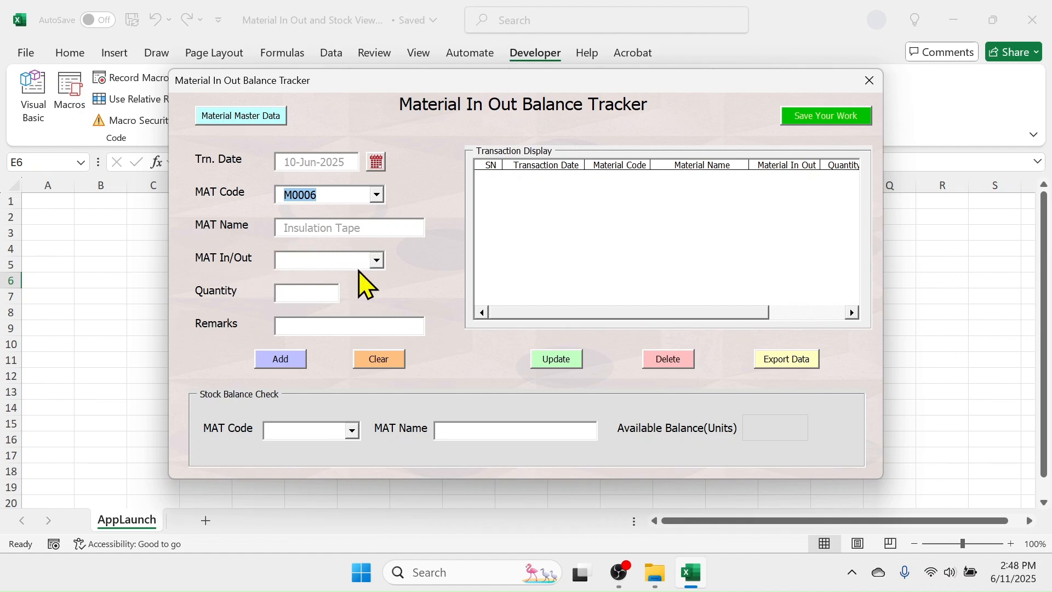
pyautogui.click(376, 261)
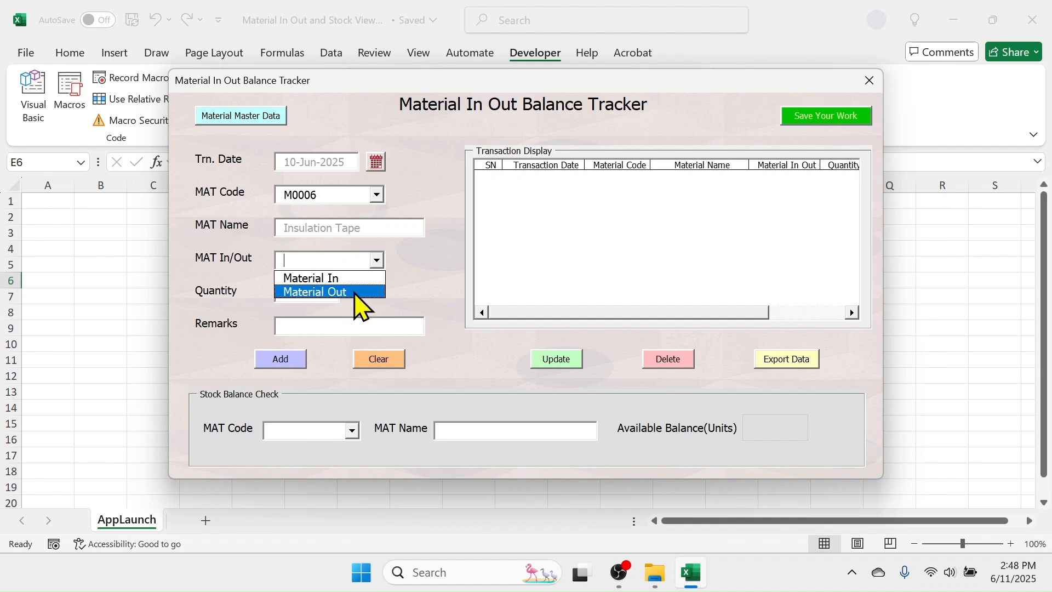
pyautogui.click(315, 281)
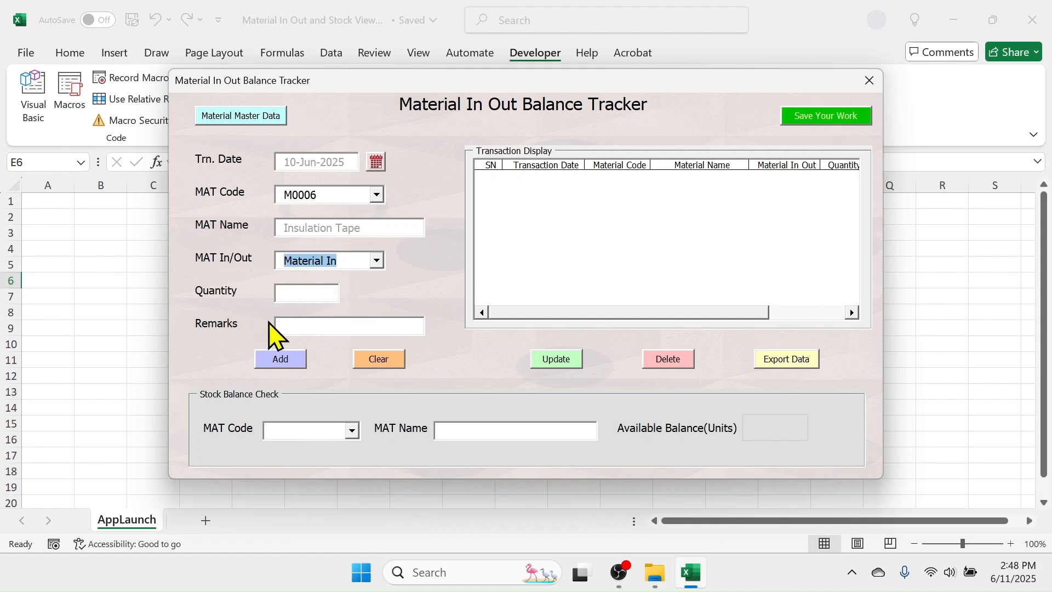
pyautogui.click(303, 297)
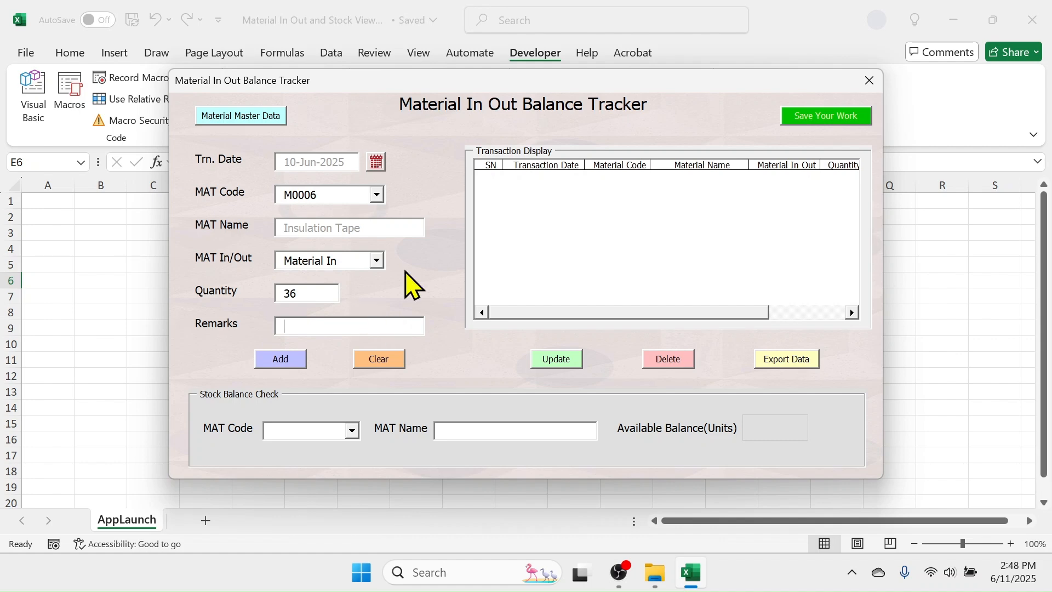
pyautogui.click(282, 359)
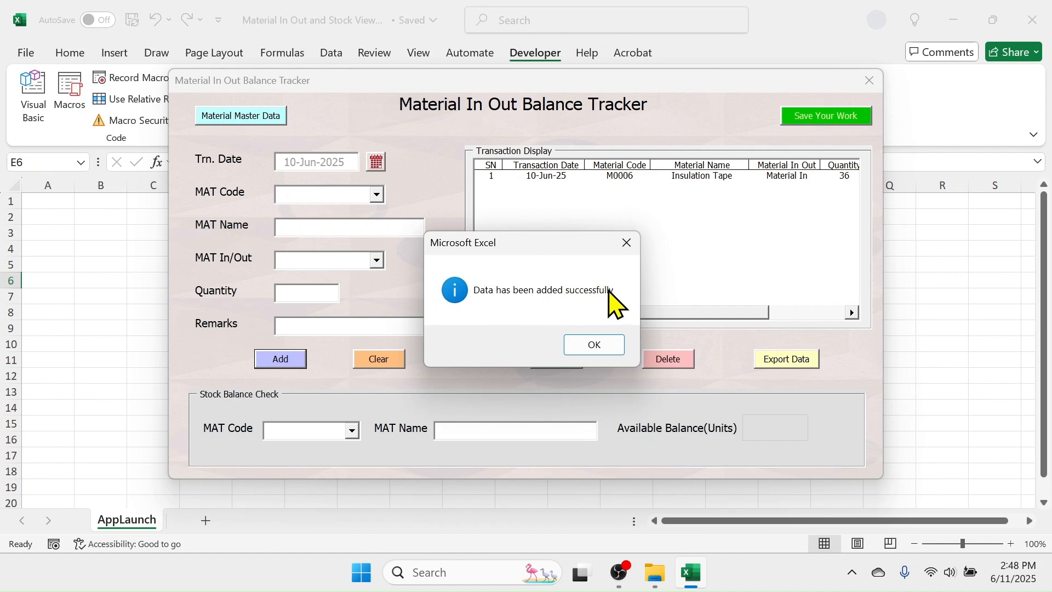
pyautogui.click(591, 345)
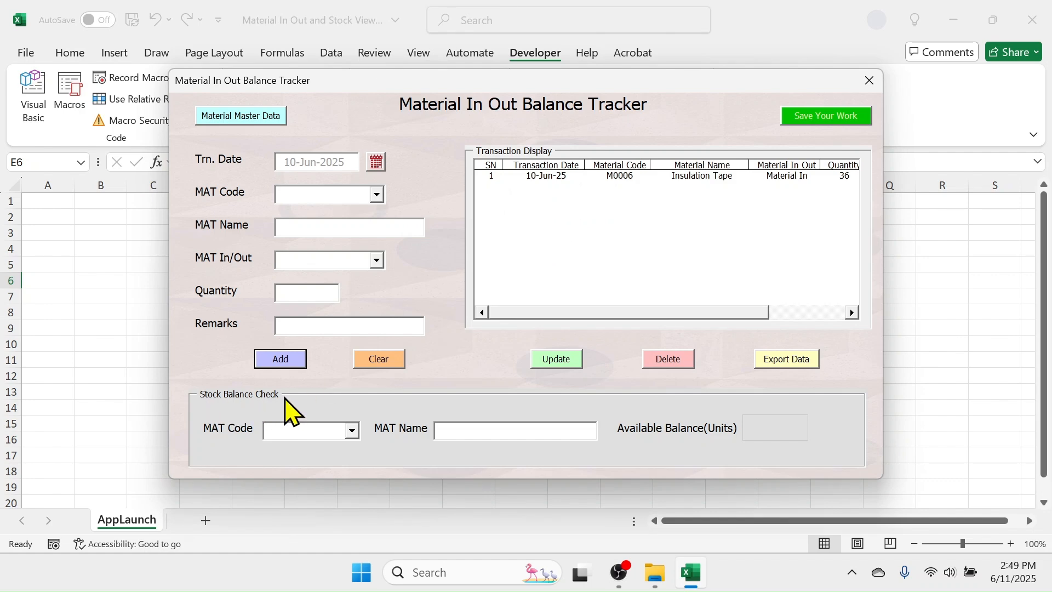
pyautogui.click(353, 431)
pyautogui.click(294, 501)
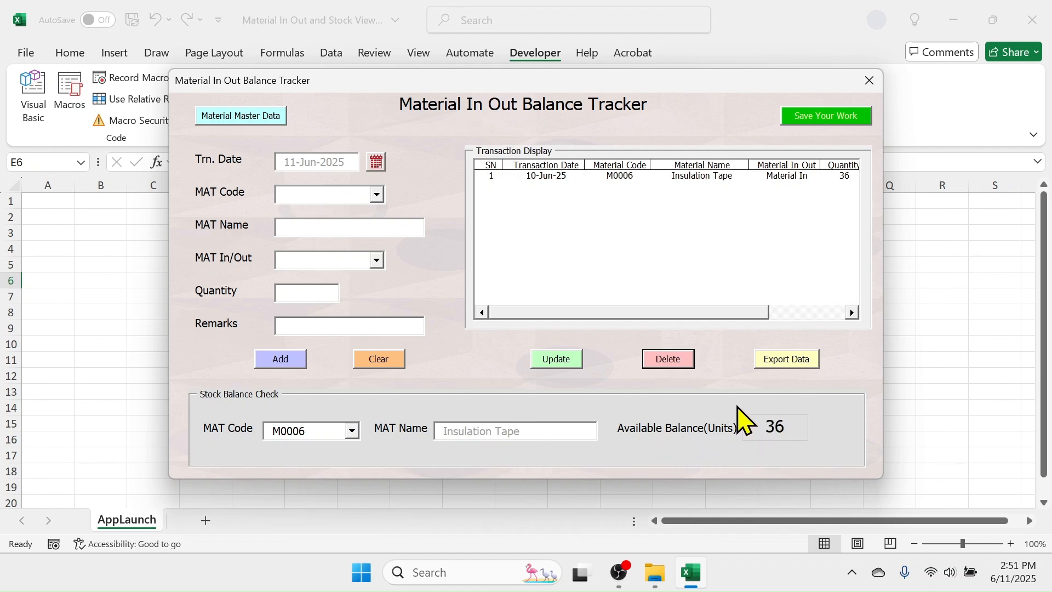
# Add a Material Out transaction for M0006 with quantity 3
pyautogui.click(376, 195)
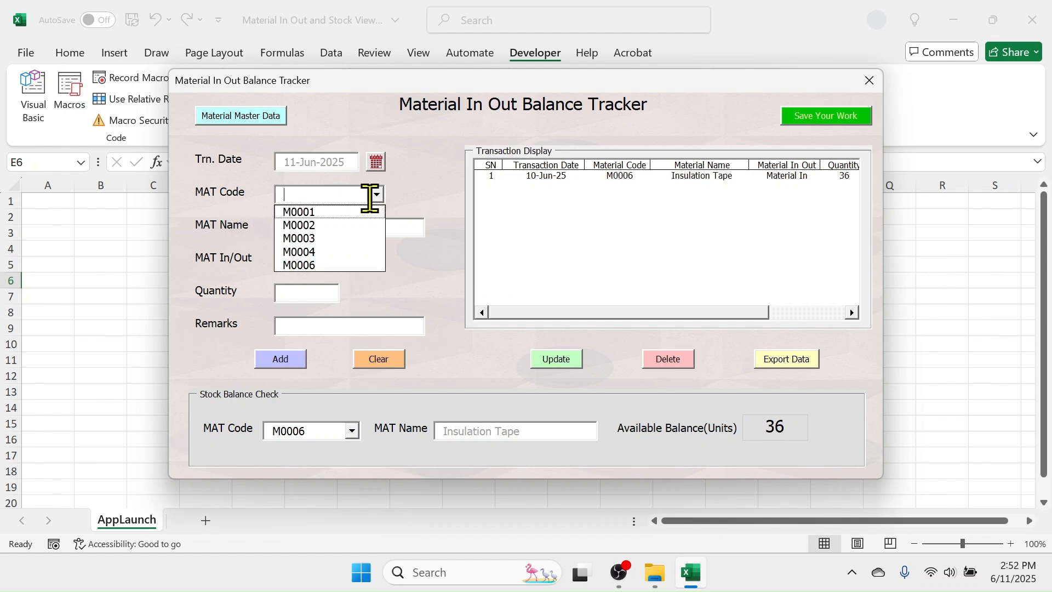
pyautogui.click(315, 266)
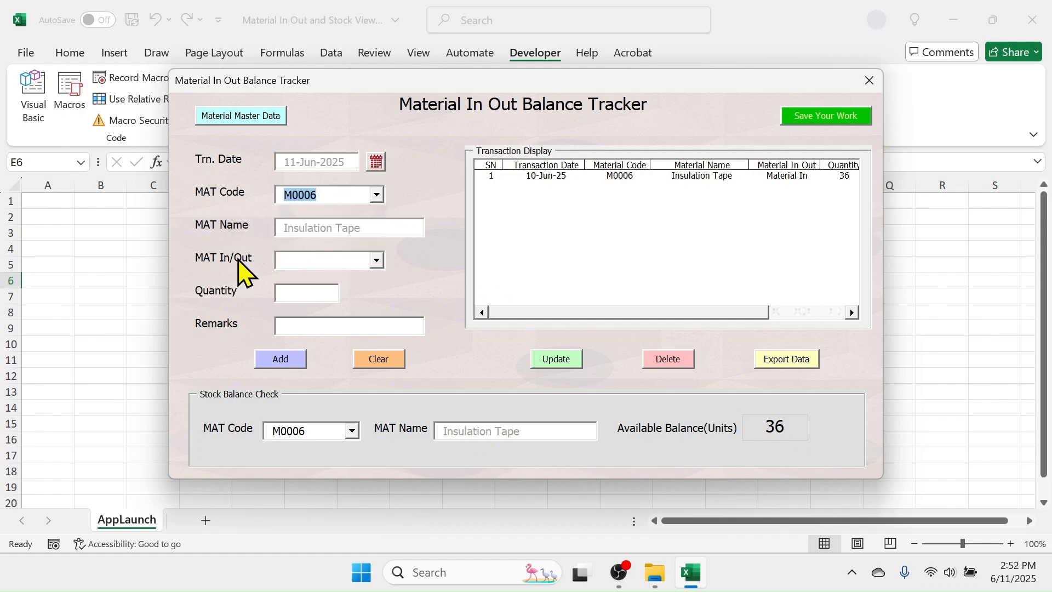
pyautogui.click(376, 260)
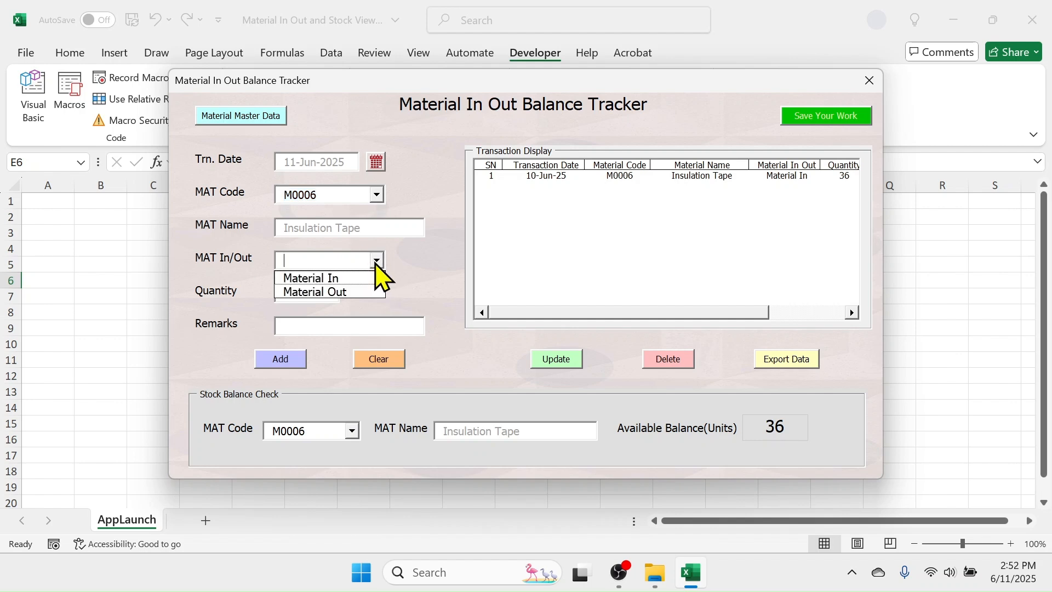
pyautogui.click(316, 292)
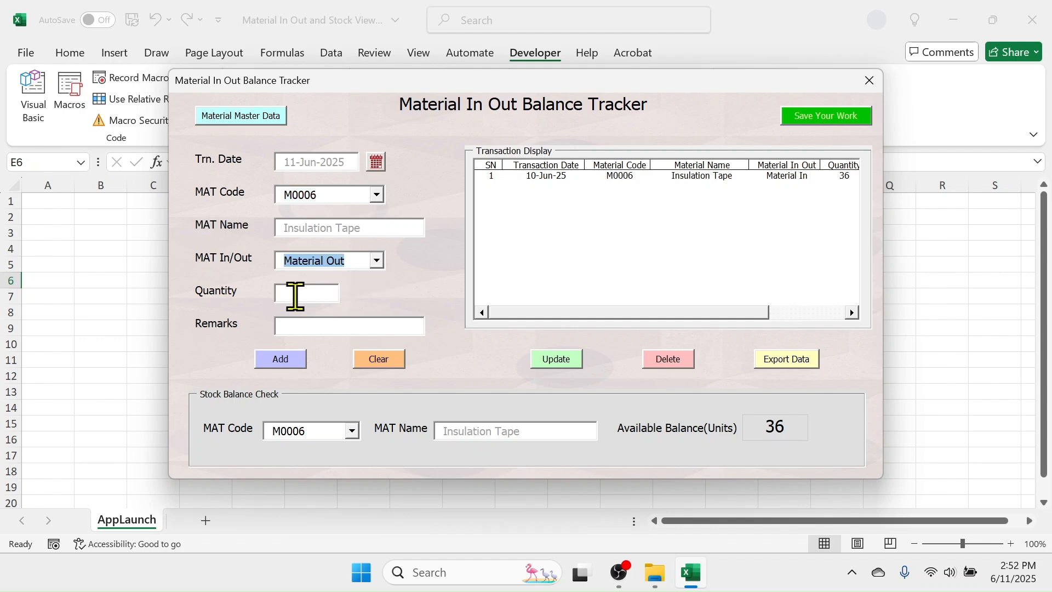
pyautogui.click(293, 295)
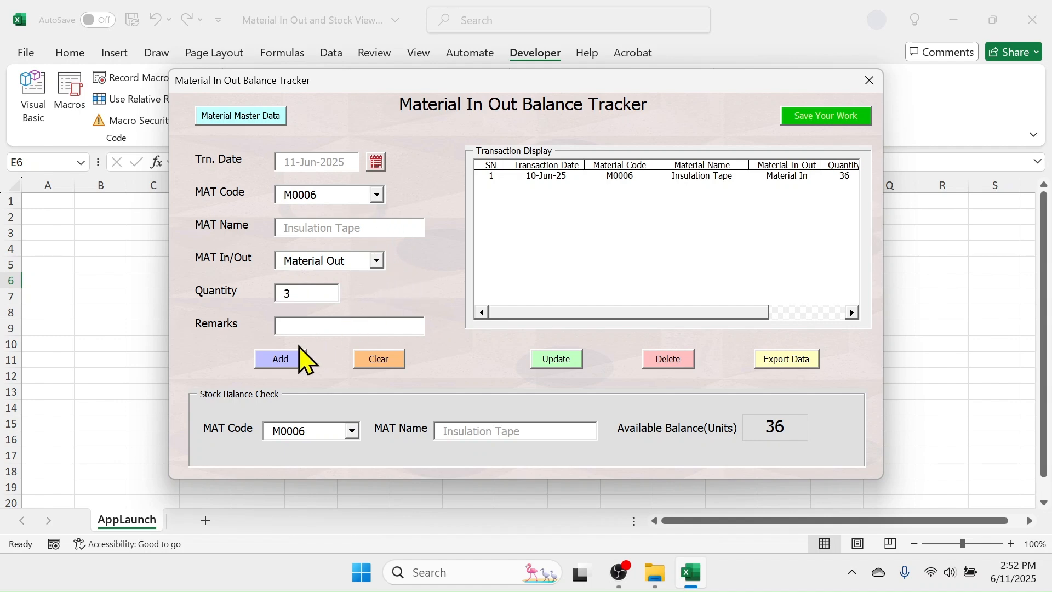
pyautogui.click(286, 360)
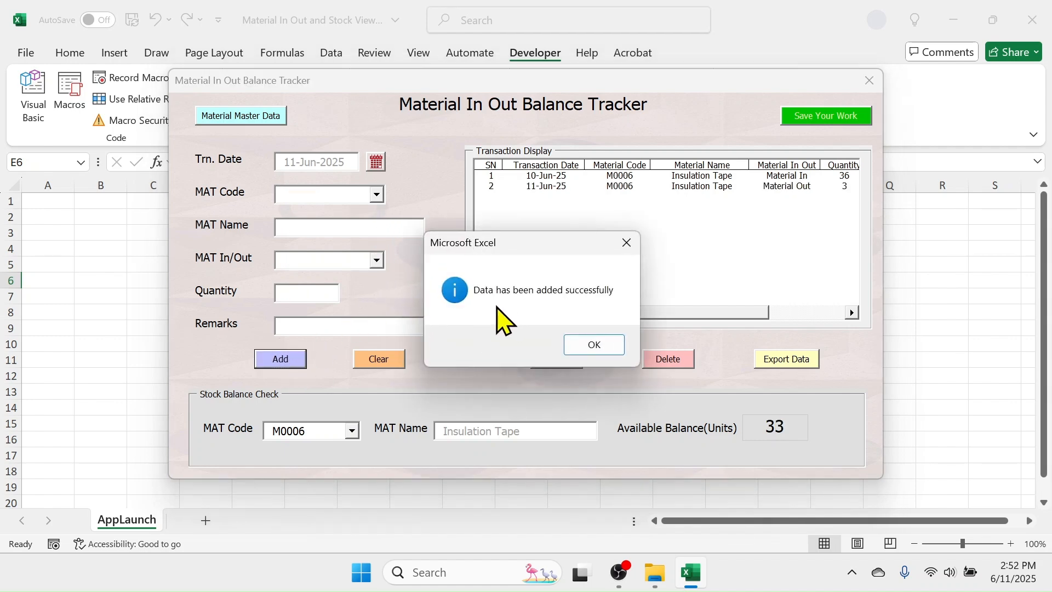
pyautogui.click(591, 344)
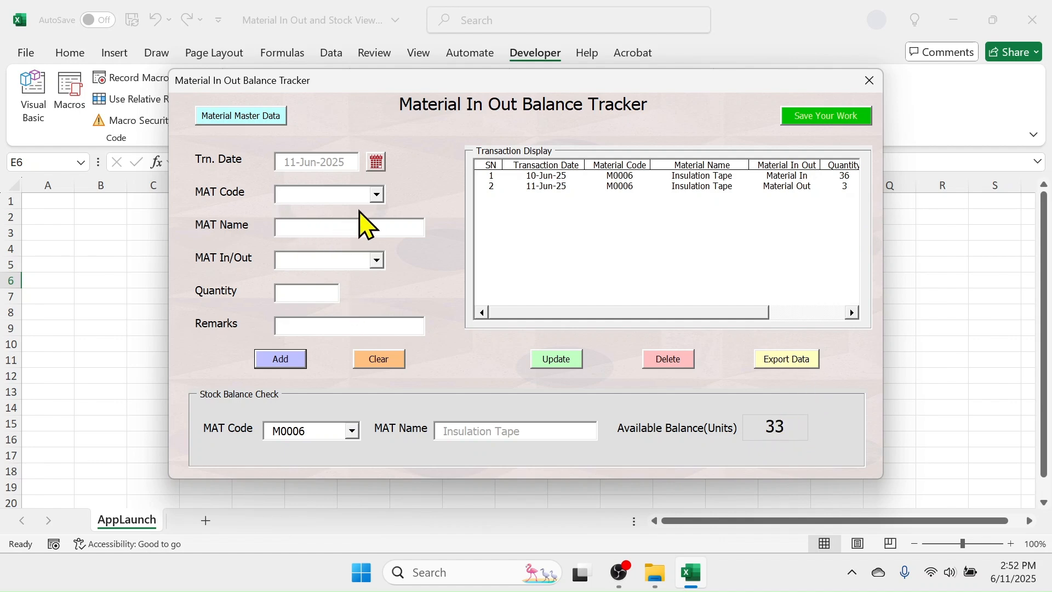
# Add a Material In transaction for M0002 with quantity 12 and the remark "payment pending"
pyautogui.click(377, 195)
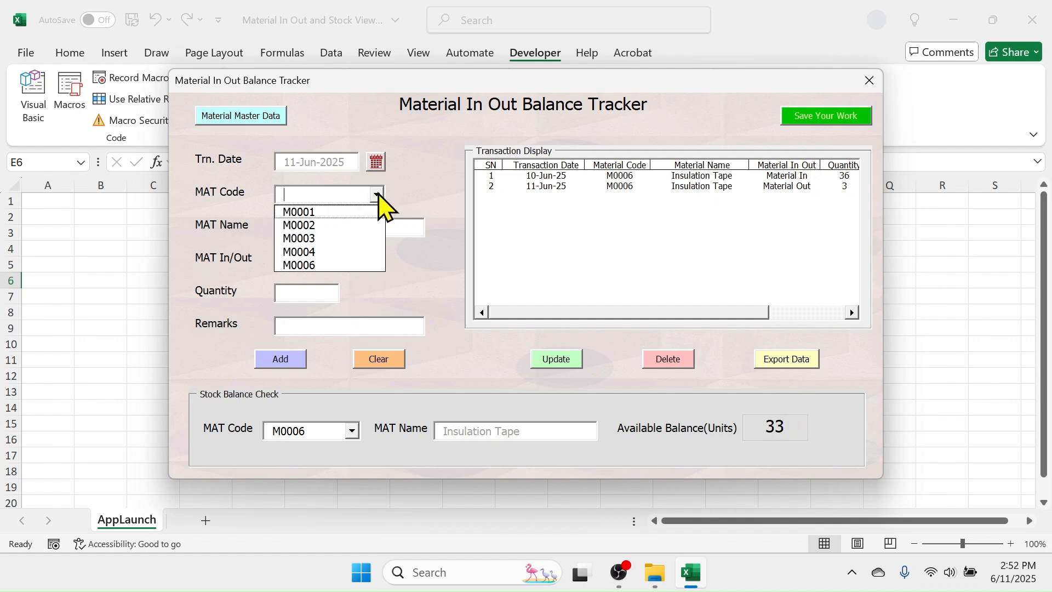
pyautogui.click(296, 226)
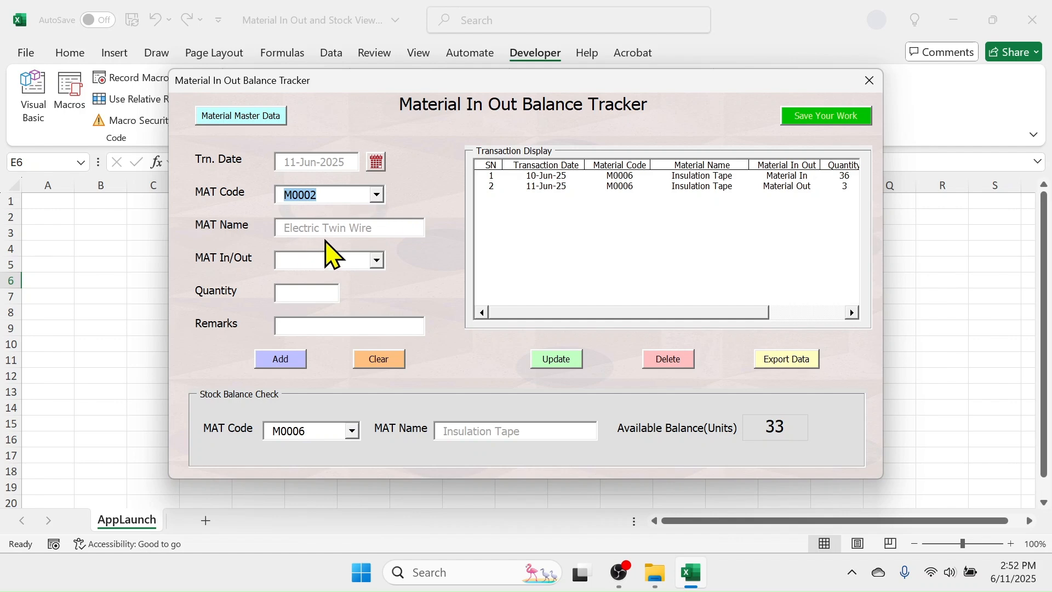
pyautogui.click(377, 261)
pyautogui.click(320, 279)
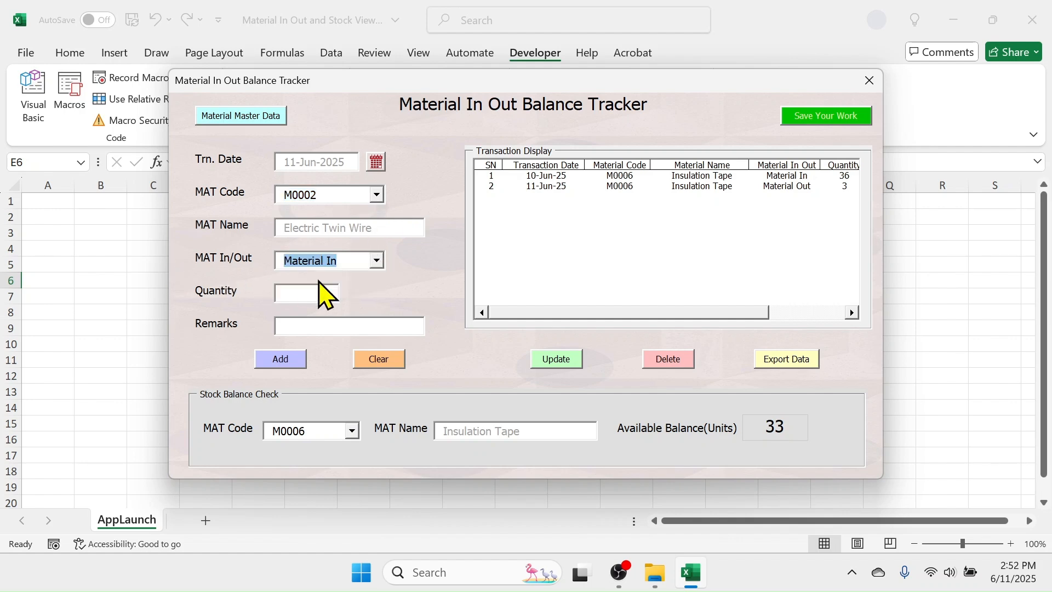
pyautogui.click(306, 292)
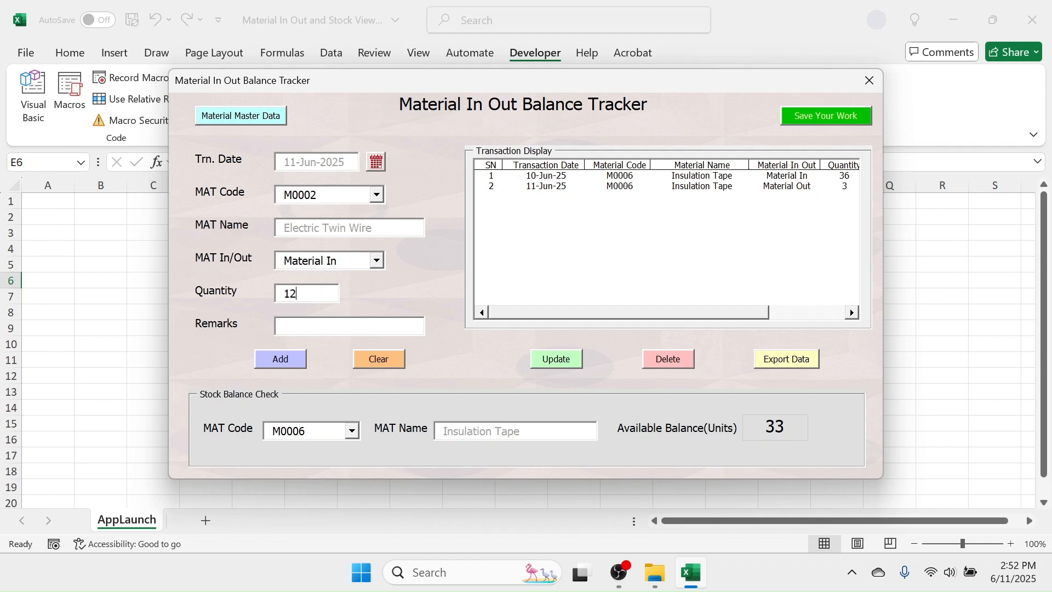
pyautogui.click(317, 326)
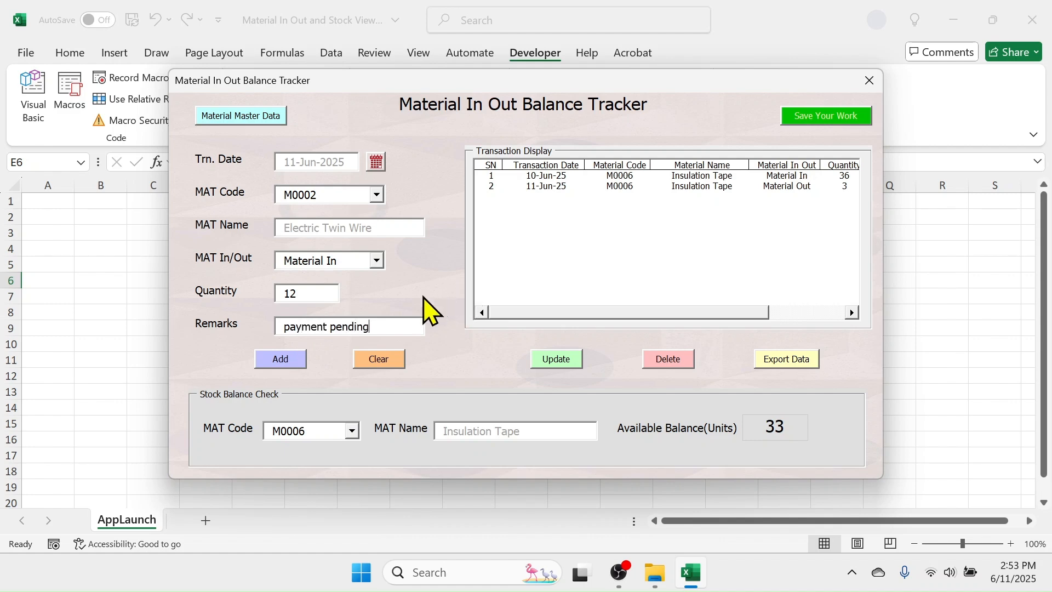
pyautogui.click(287, 364)
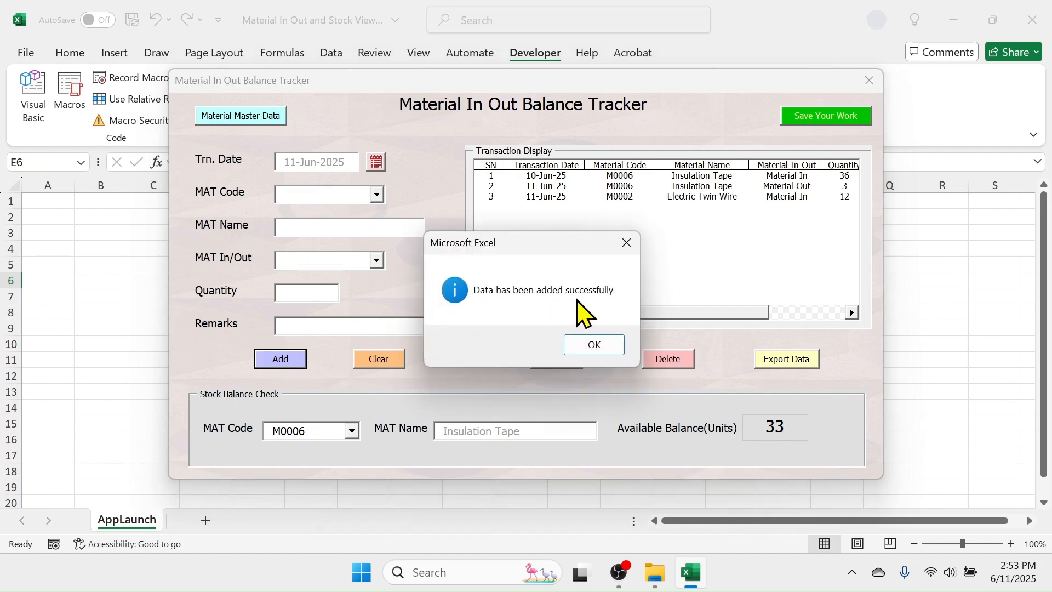
pyautogui.click(585, 344)
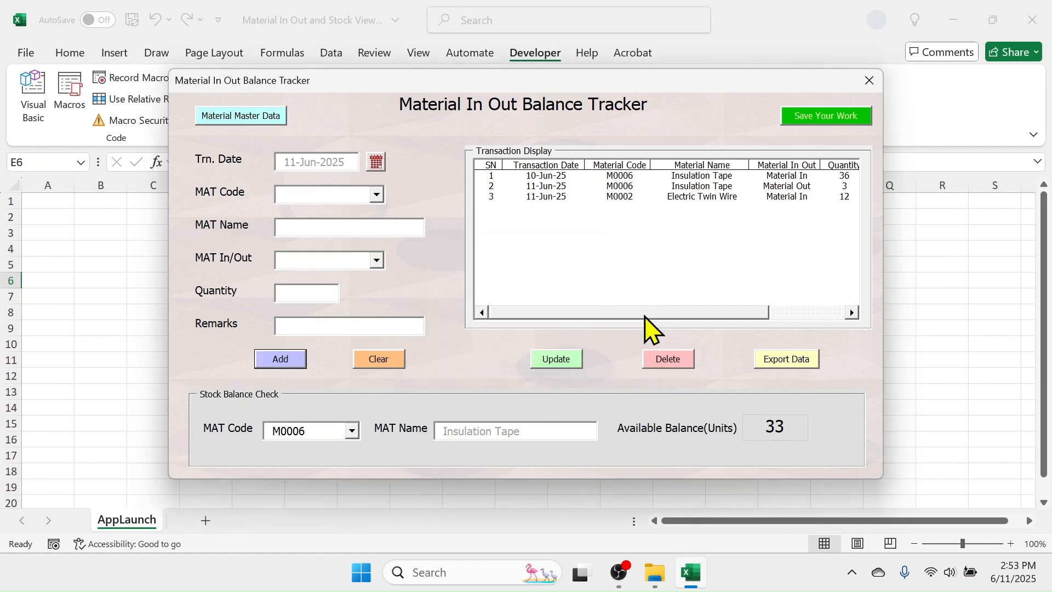
pyautogui.moveTo(643, 315); pyautogui.dragTo(610, 341)
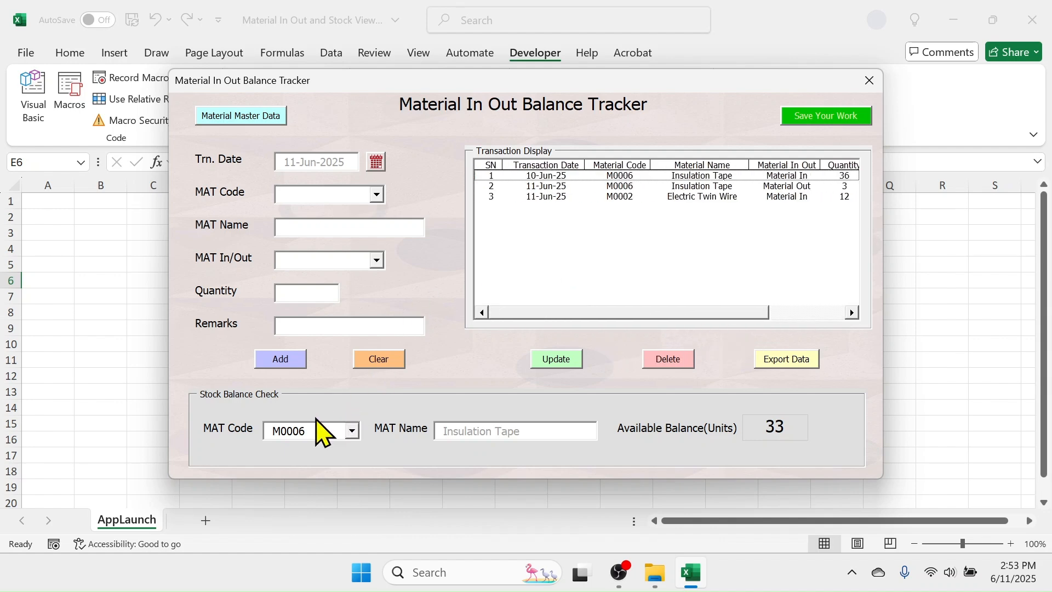
# Check the stock balance of M0002 and add a Material Out transaction for that code with quantity 7
pyautogui.click(352, 439)
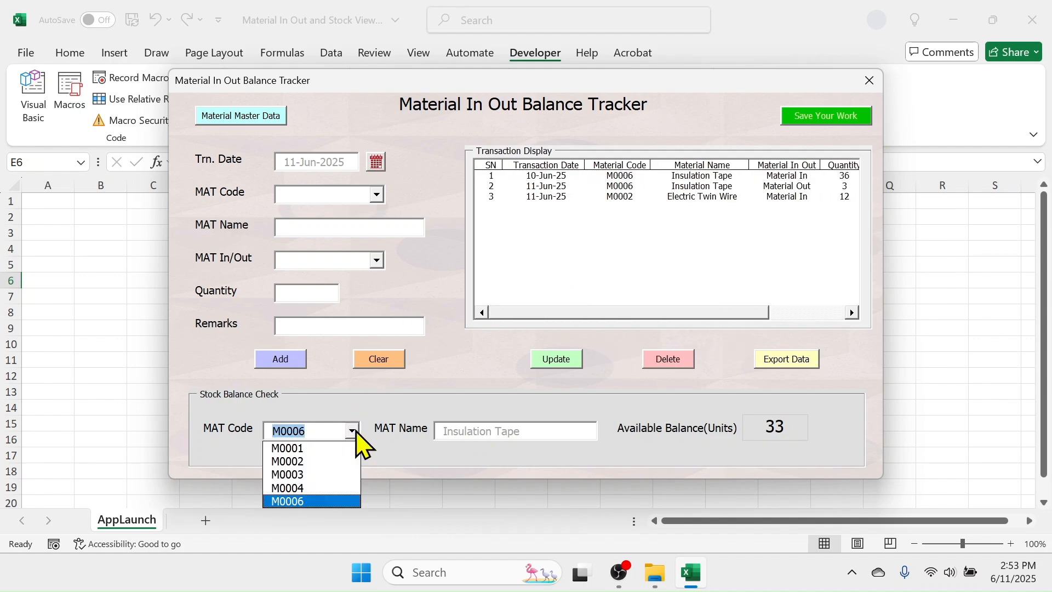
pyautogui.click(312, 461)
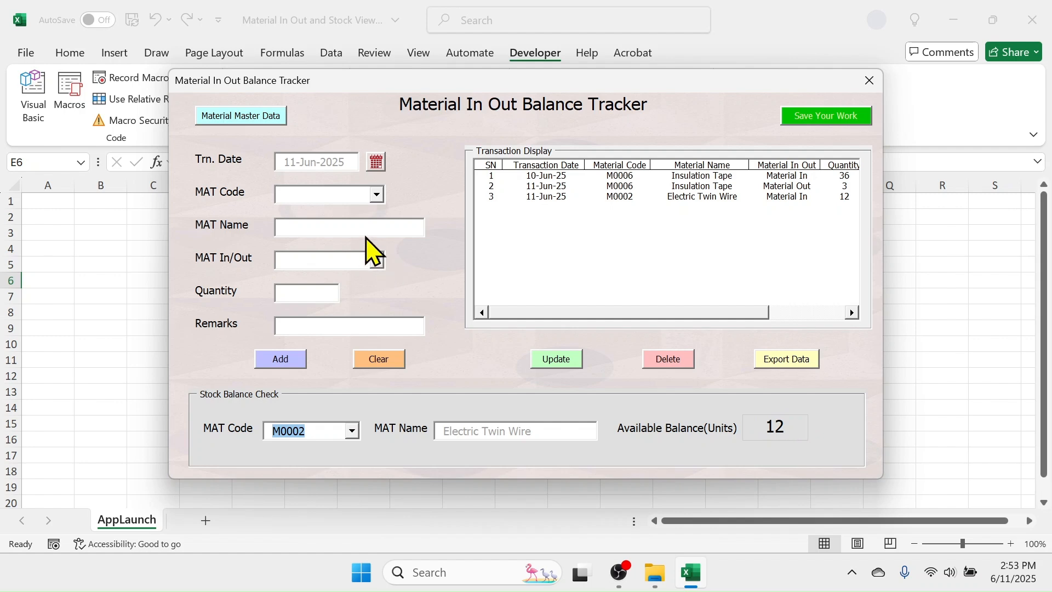
pyautogui.click(379, 196)
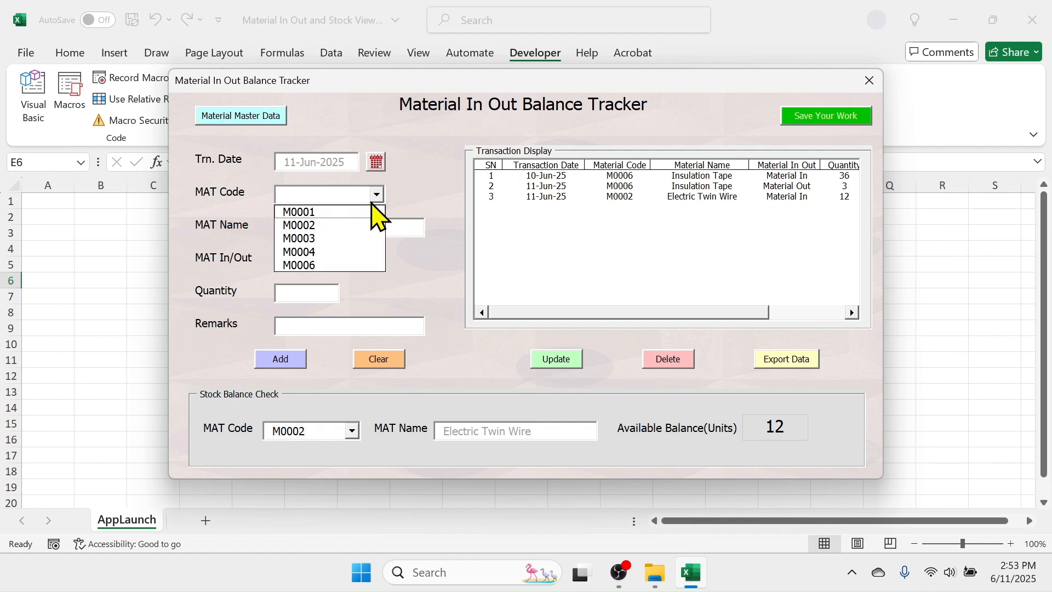
pyautogui.click(342, 225)
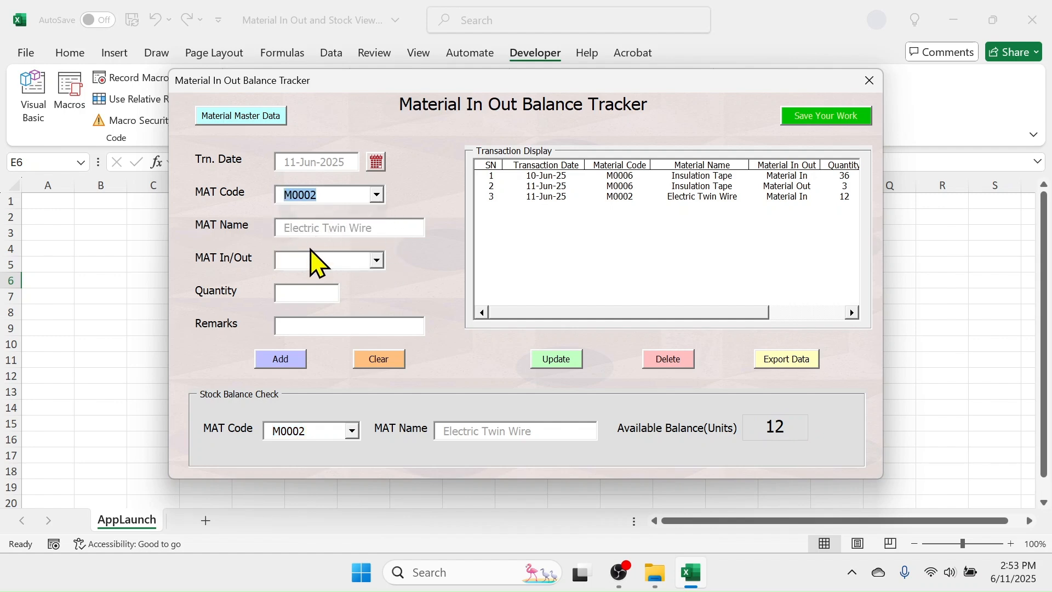
pyautogui.click(377, 262)
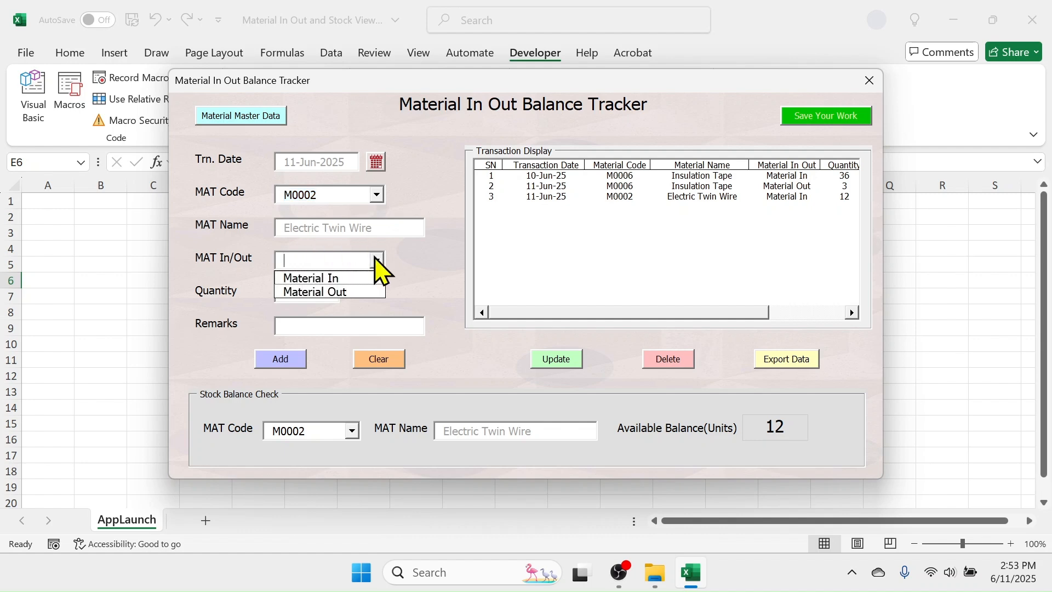
pyautogui.click(318, 292)
pyautogui.click(301, 292)
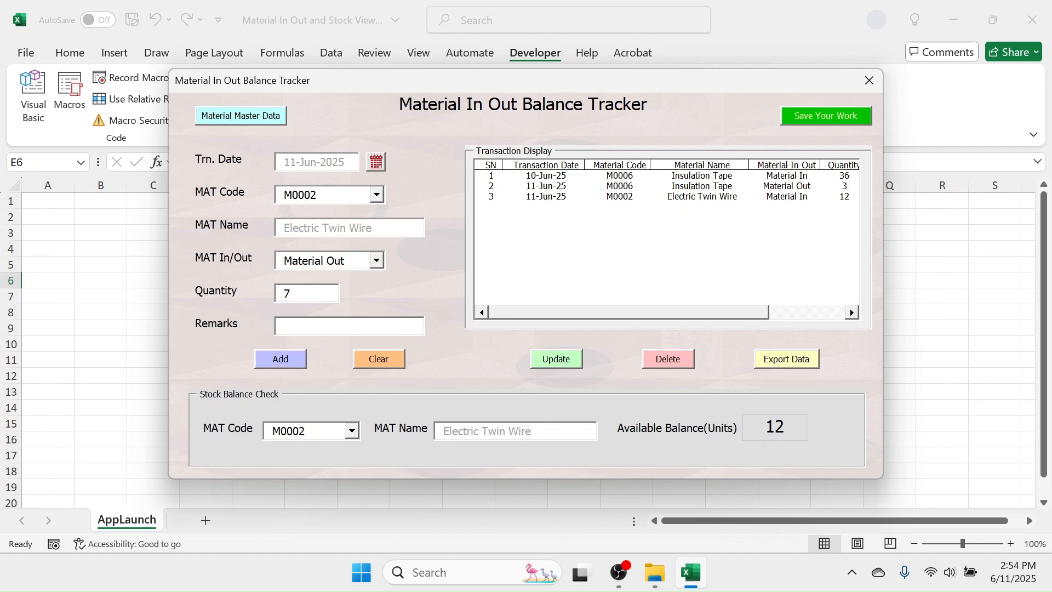
pyautogui.click(280, 359)
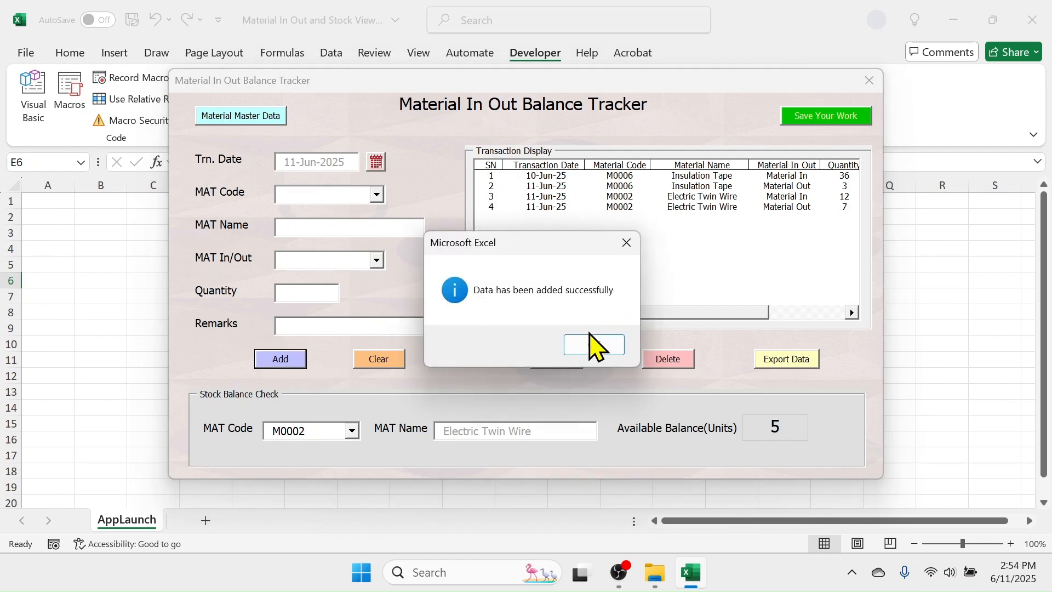
pyautogui.click(592, 347)
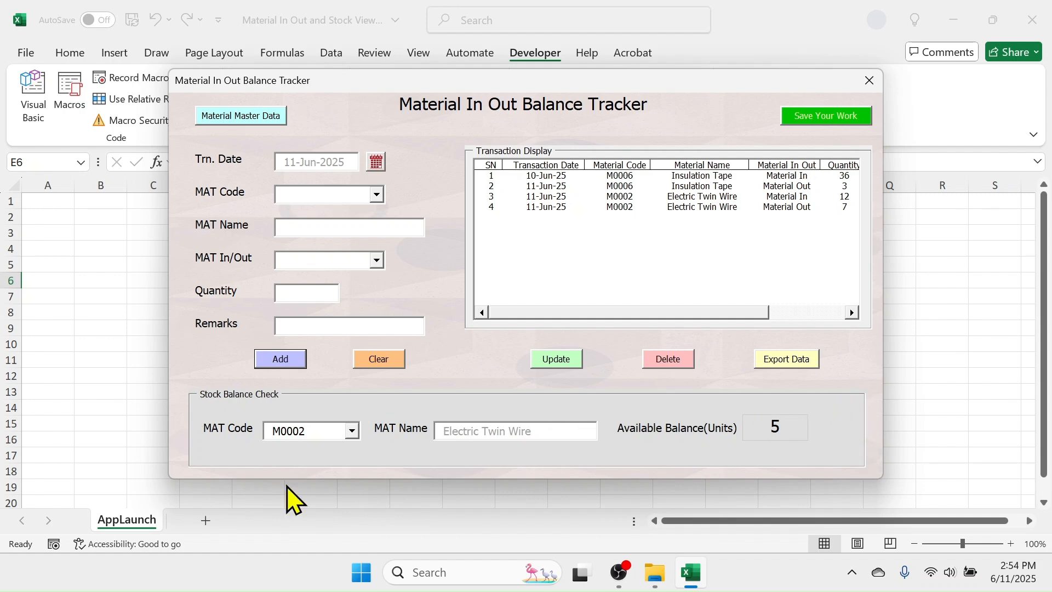
pyautogui.click(353, 432)
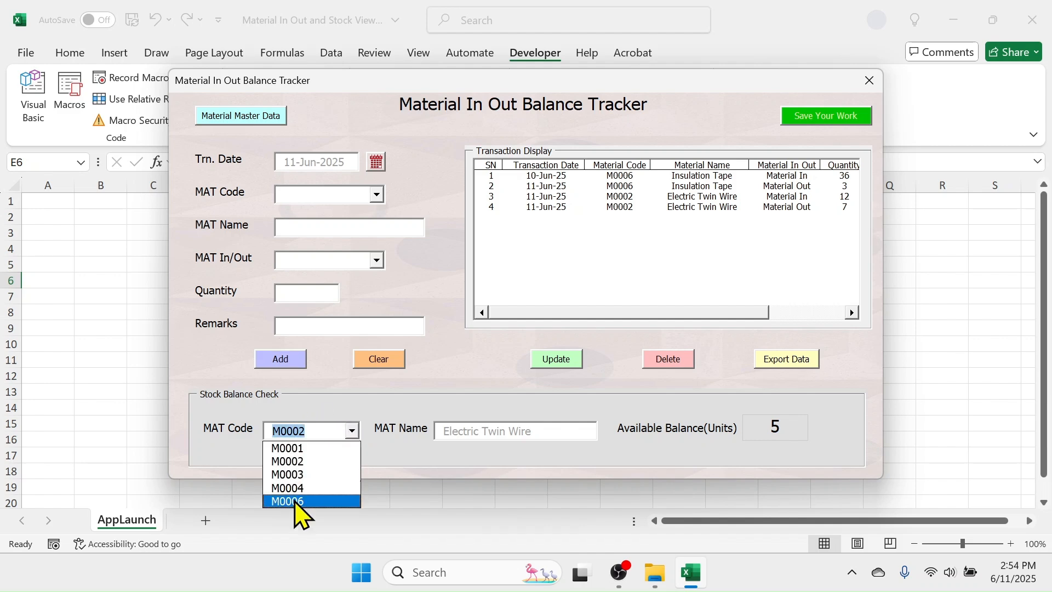
pyautogui.click(447, 383)
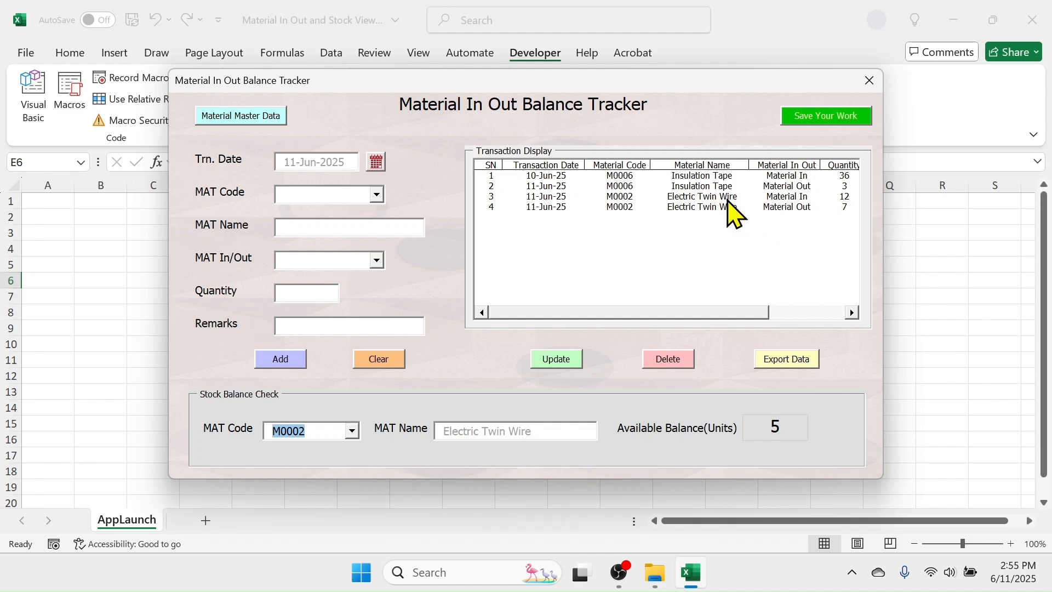
# Update the M0002 Material In transaction's quantity to 18
pyautogui.click(682, 195)
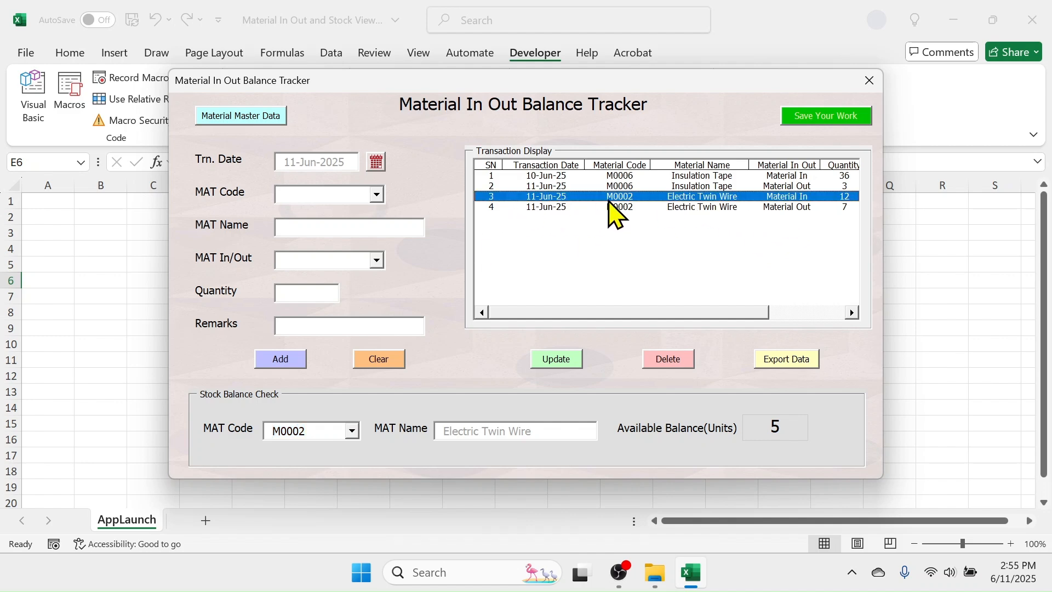
pyautogui.doubleClick(704, 197)
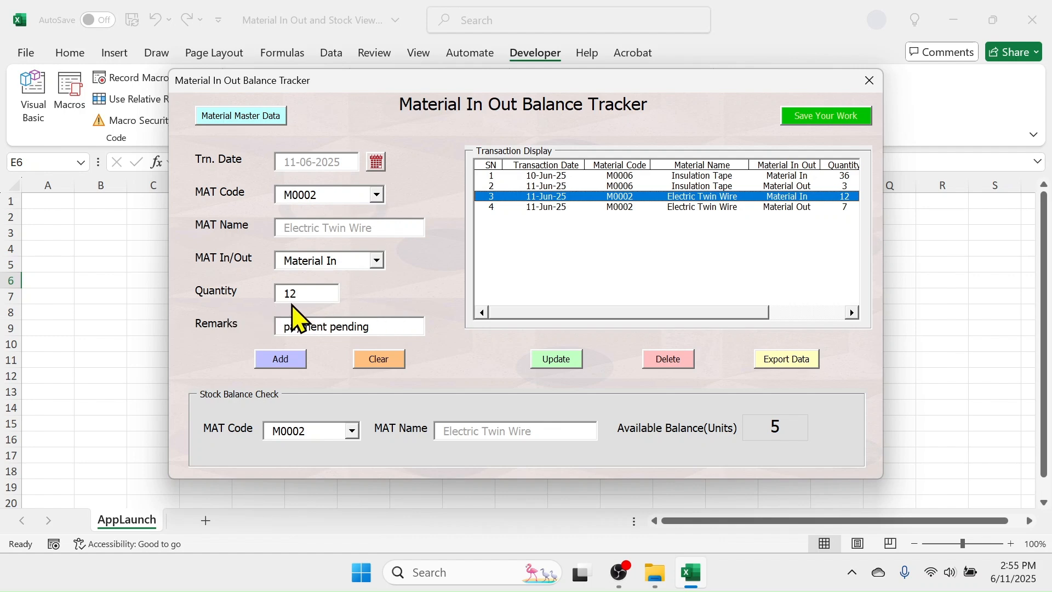
pyautogui.click(305, 294)
pyautogui.click(557, 361)
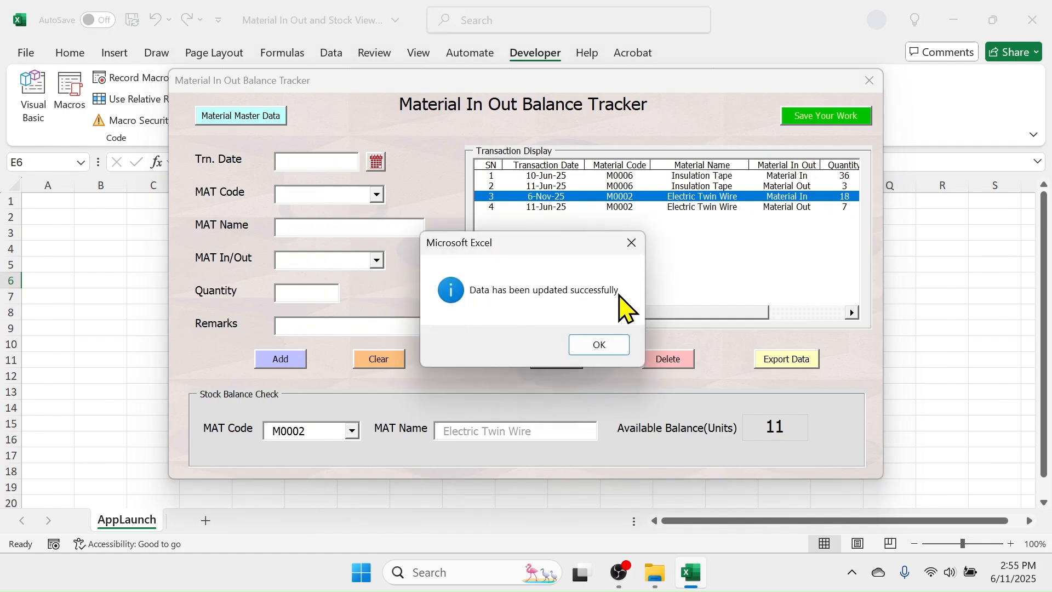
pyautogui.click(598, 345)
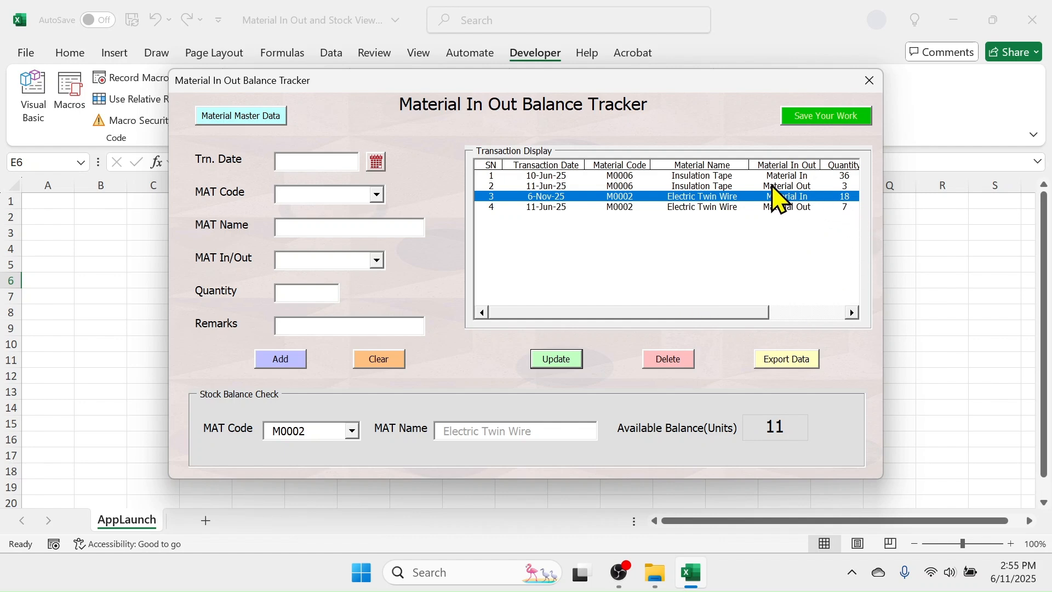
# Delete the M0006 Material Out transaction from the transaction display
pyautogui.click(791, 187)
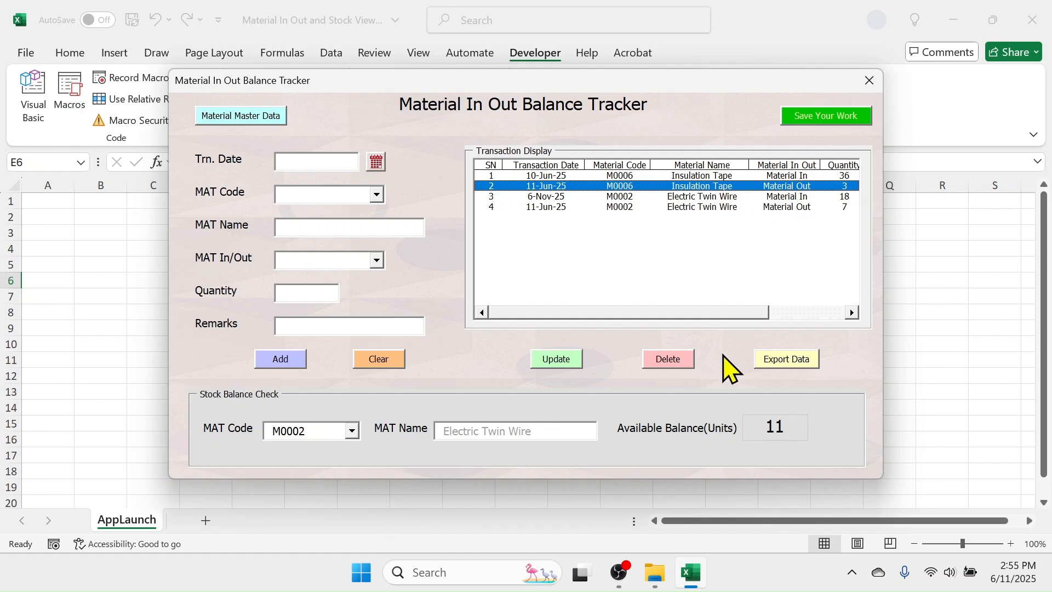
pyautogui.click(668, 360)
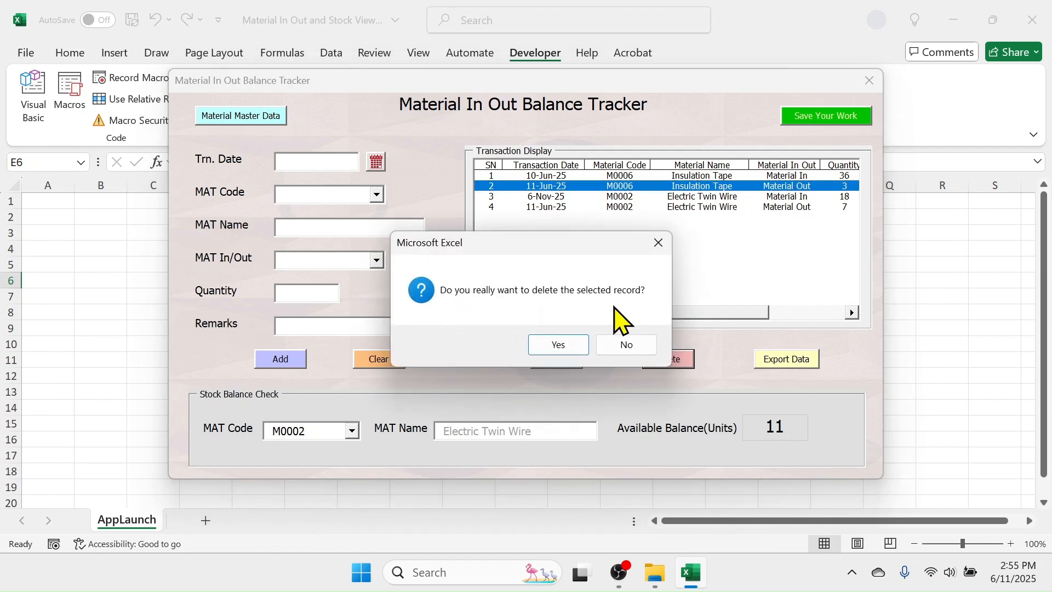
pyautogui.click(565, 343)
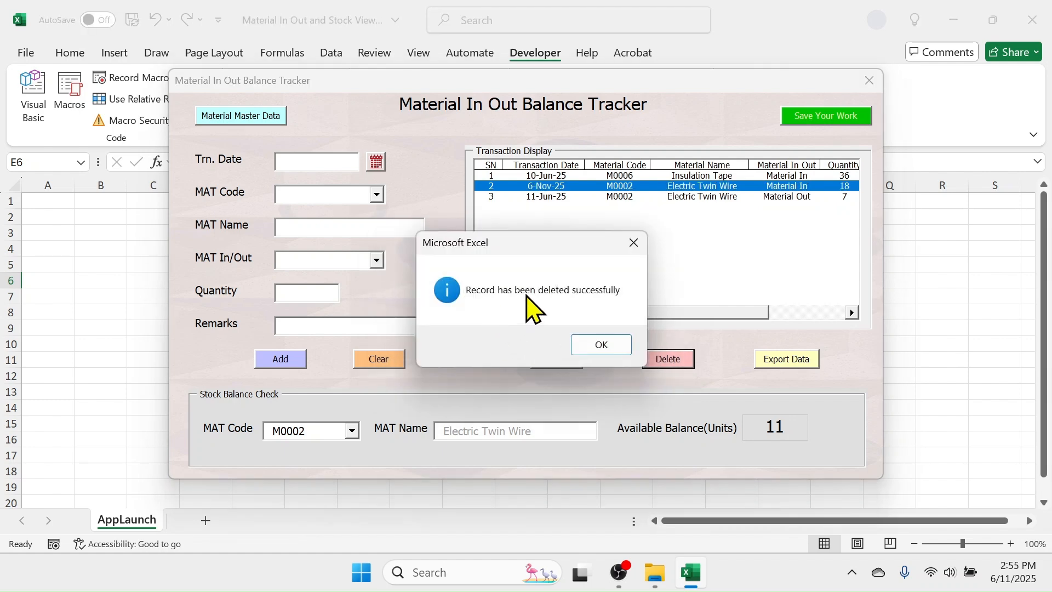
pyautogui.click(603, 346)
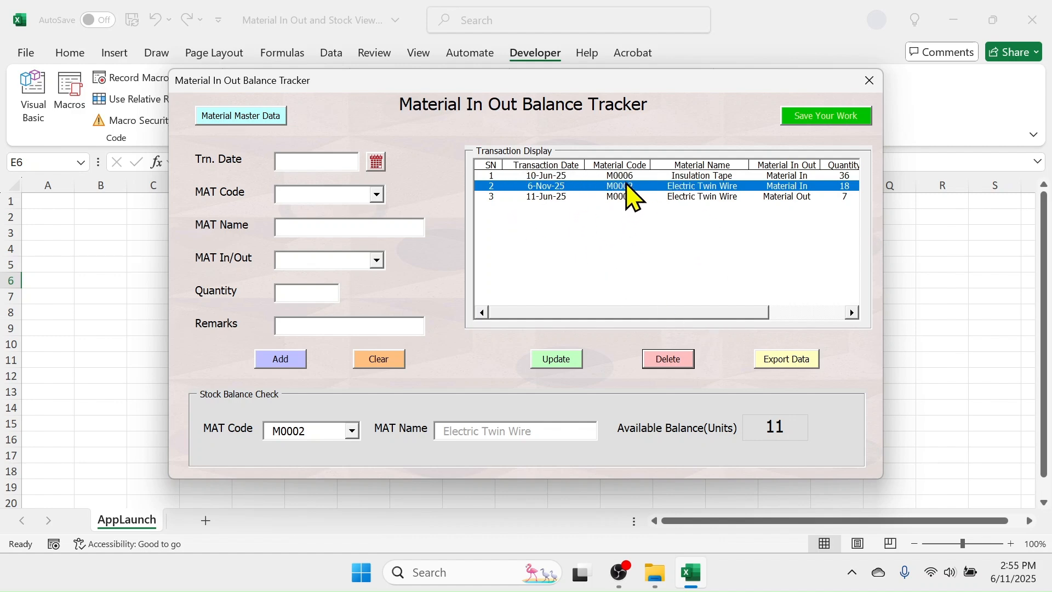
# Export the transaction data to a new workbook and close that workbook without saving it
pyautogui.click(794, 364)
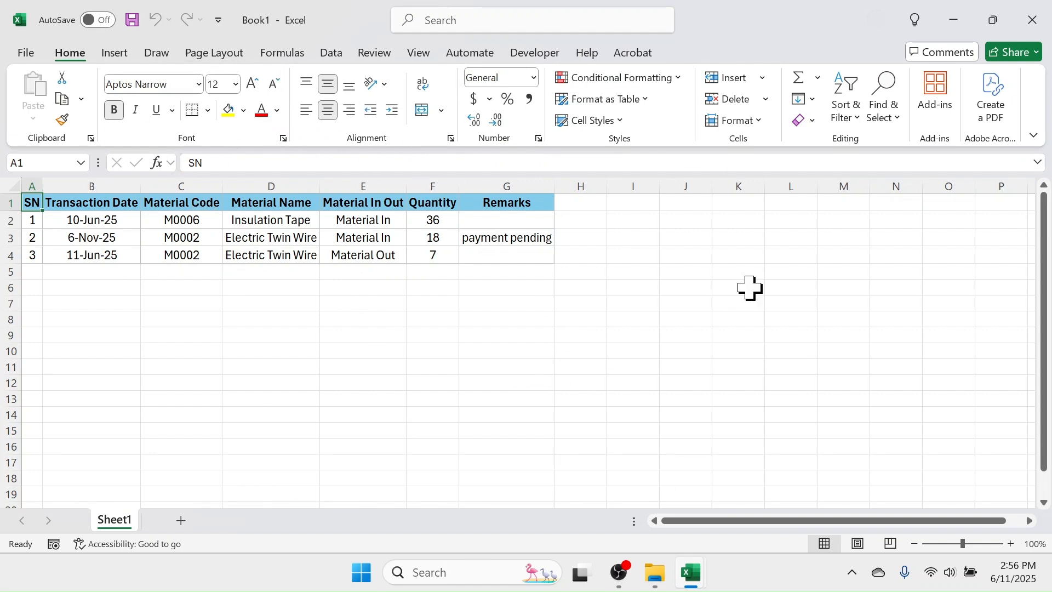
pyautogui.click(132, 21)
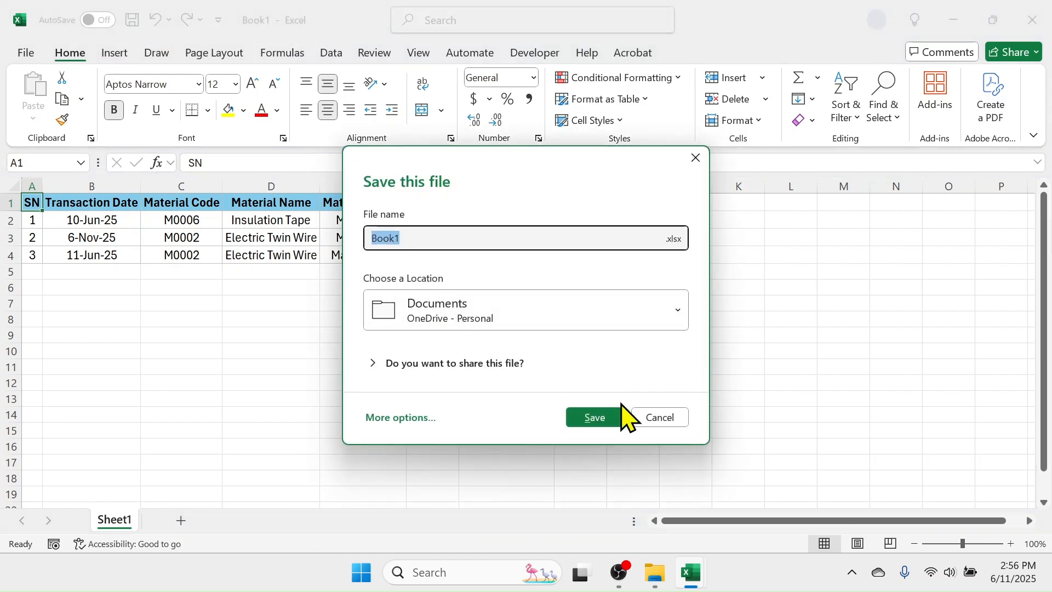
pyautogui.click(652, 419)
pyautogui.click(1033, 20)
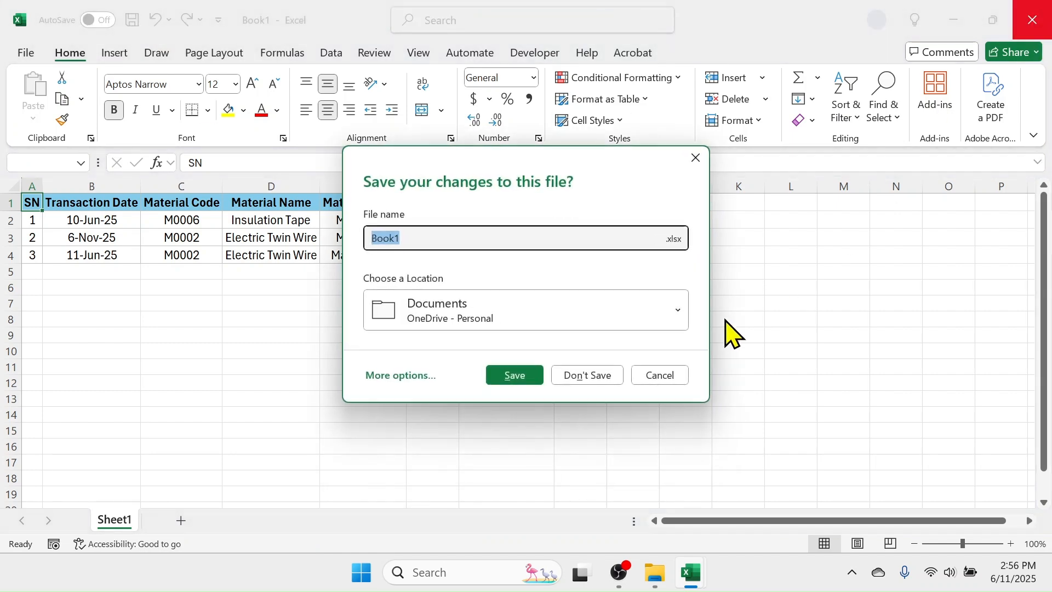
pyautogui.click(578, 378)
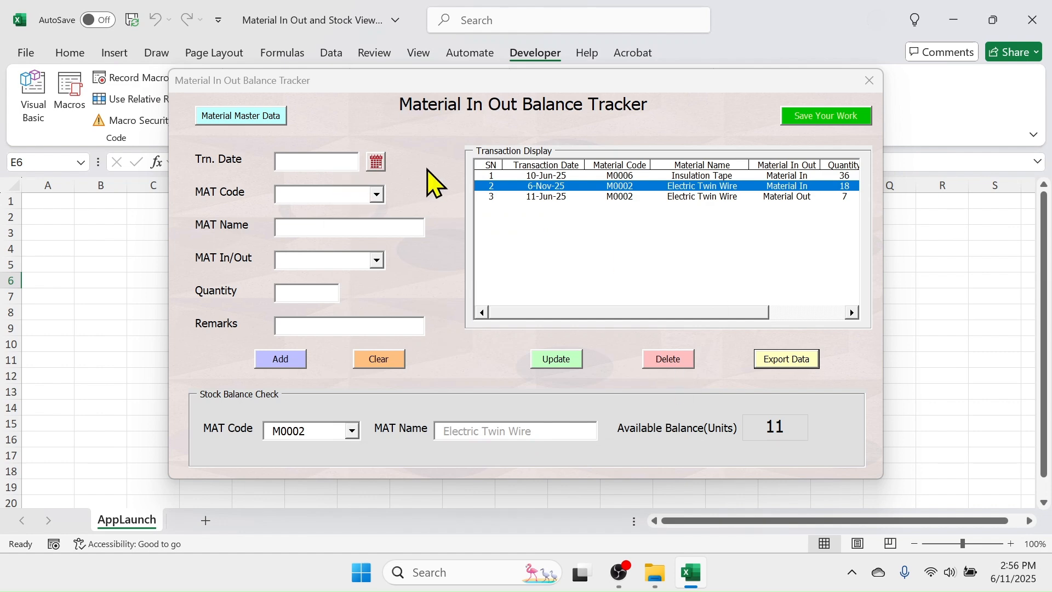
# Save the tracker workbook with its current transactions
pyautogui.click(825, 117)
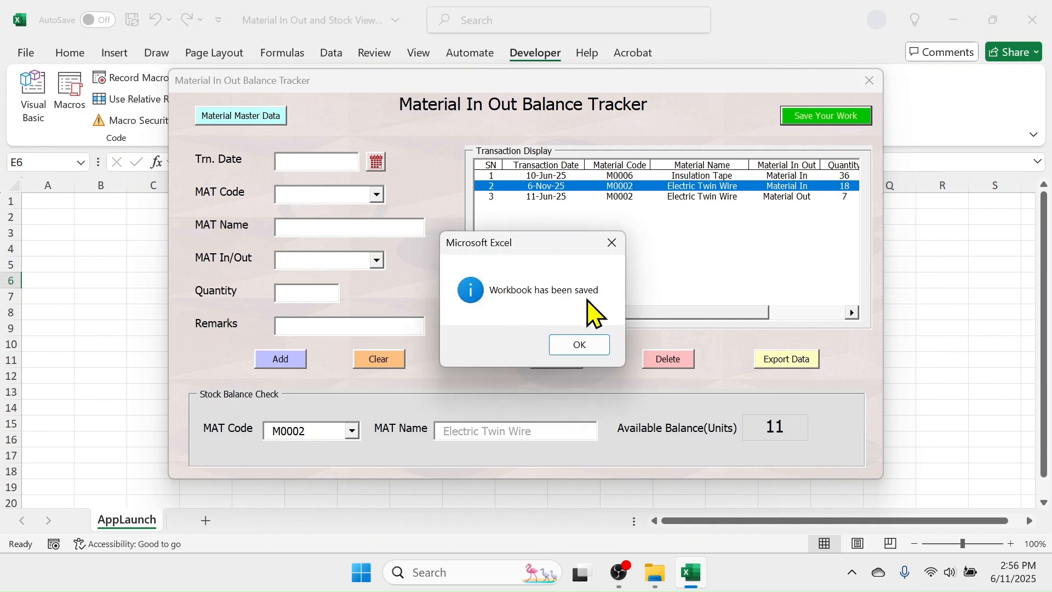
pyautogui.click(580, 344)
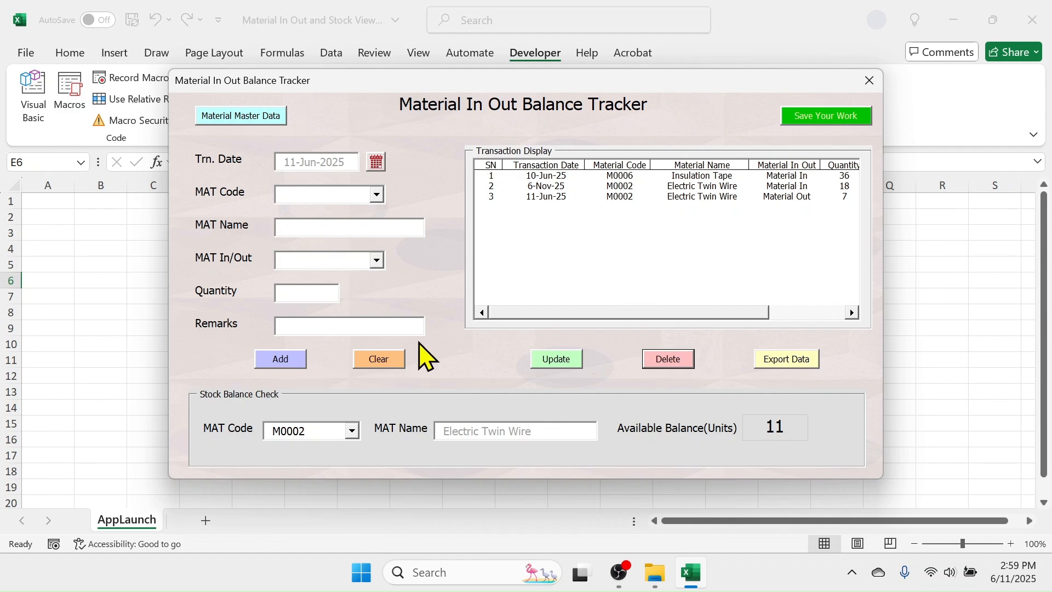
# Try to add a transaction with no MAT Code selected
pyautogui.click(280, 361)
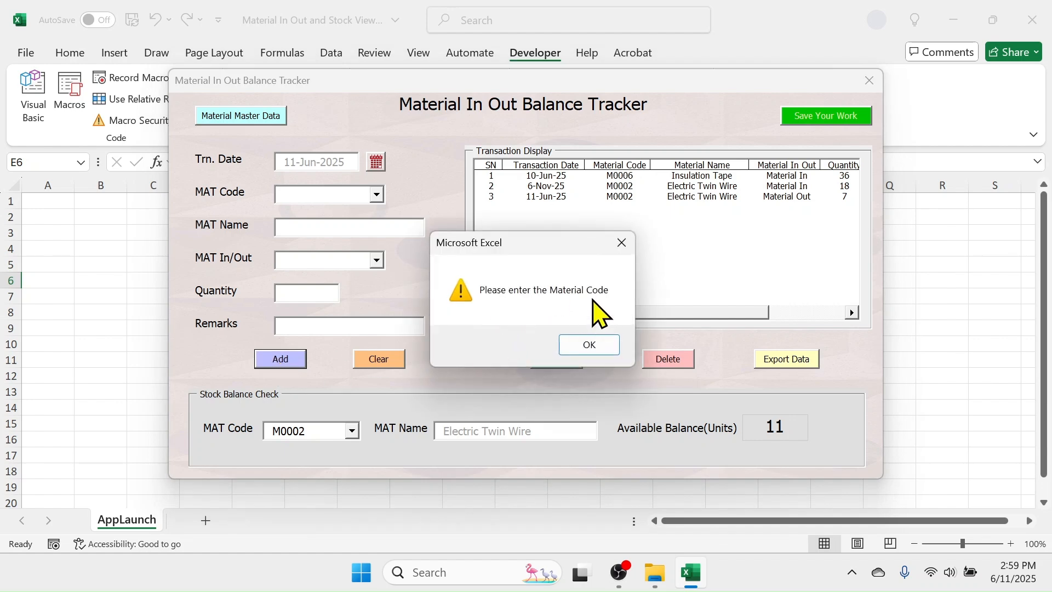
pyautogui.click(587, 346)
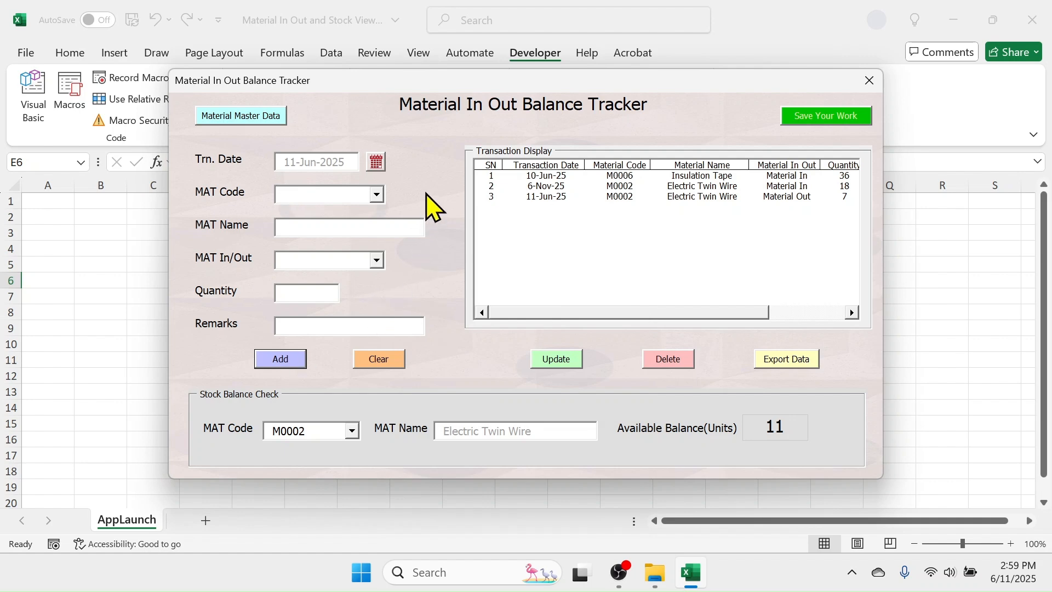
# Try to add a Material Out transaction for M0004 without a quantity, and clear the entry form
pyautogui.click(376, 195)
pyautogui.click(315, 252)
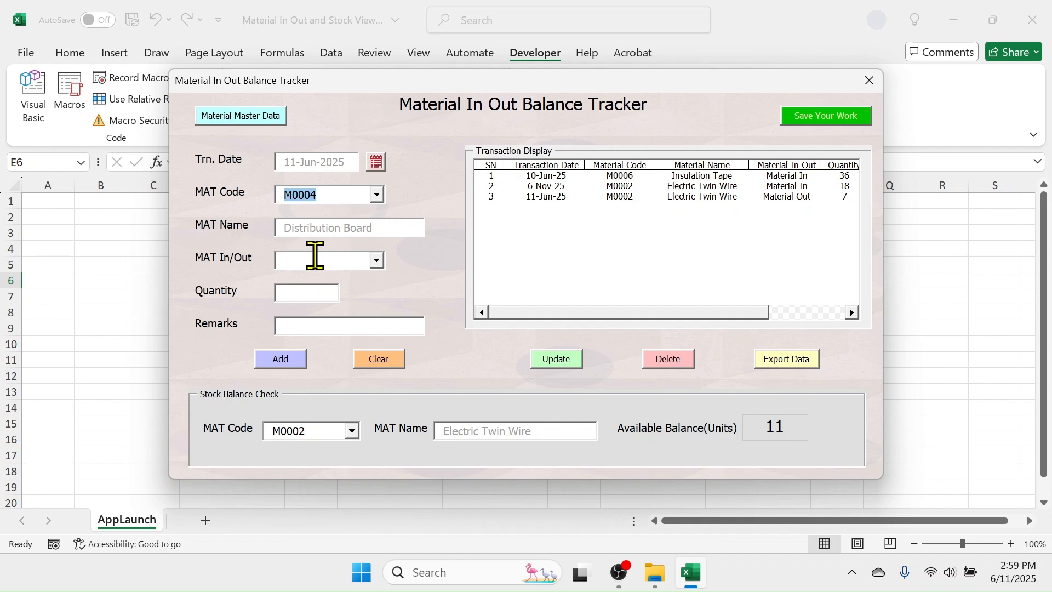
pyautogui.click(377, 260)
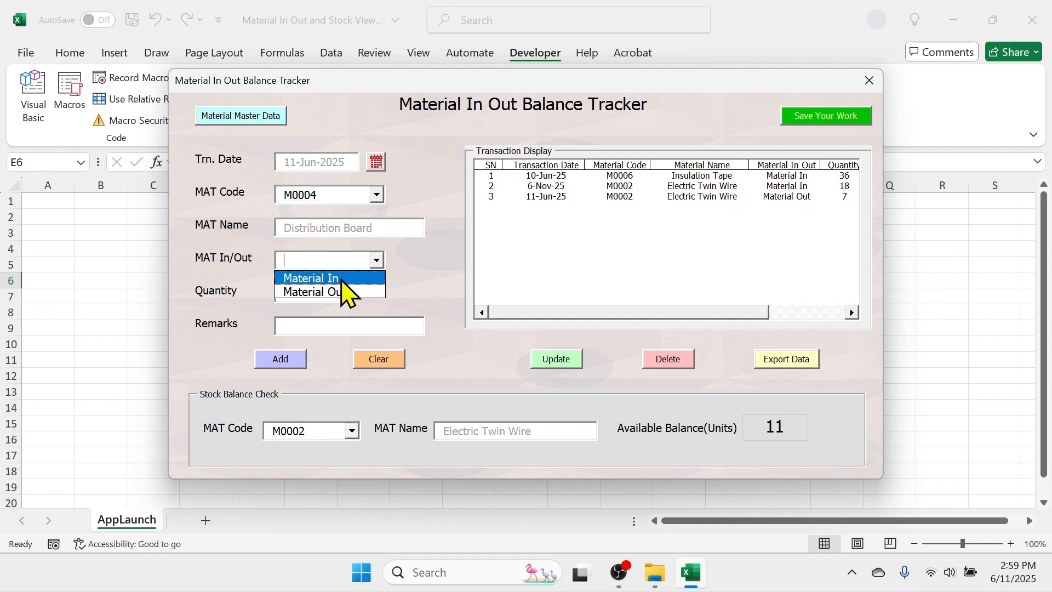
pyautogui.click(333, 292)
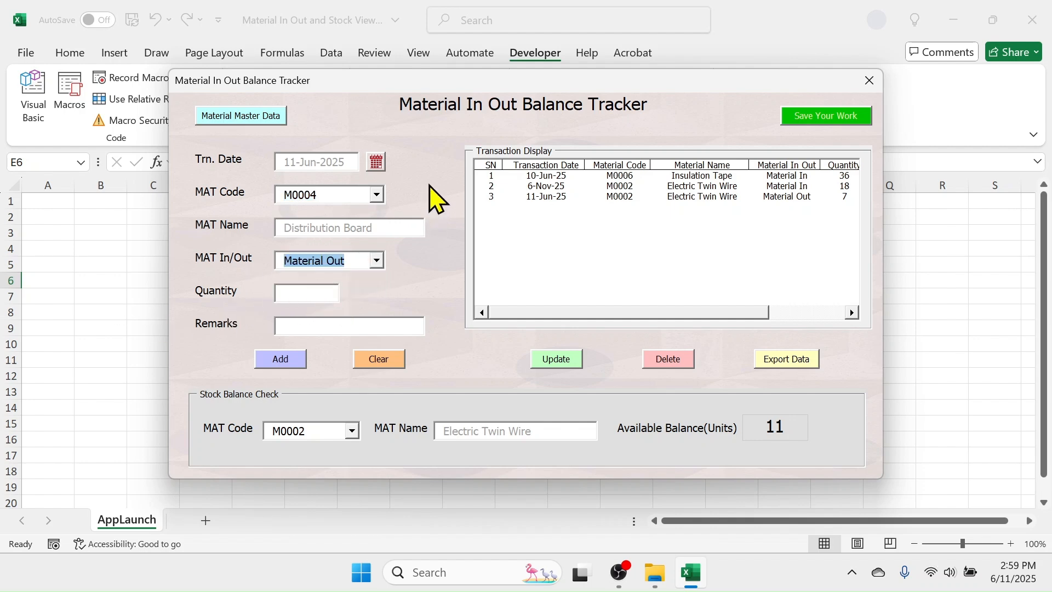
pyautogui.click(283, 361)
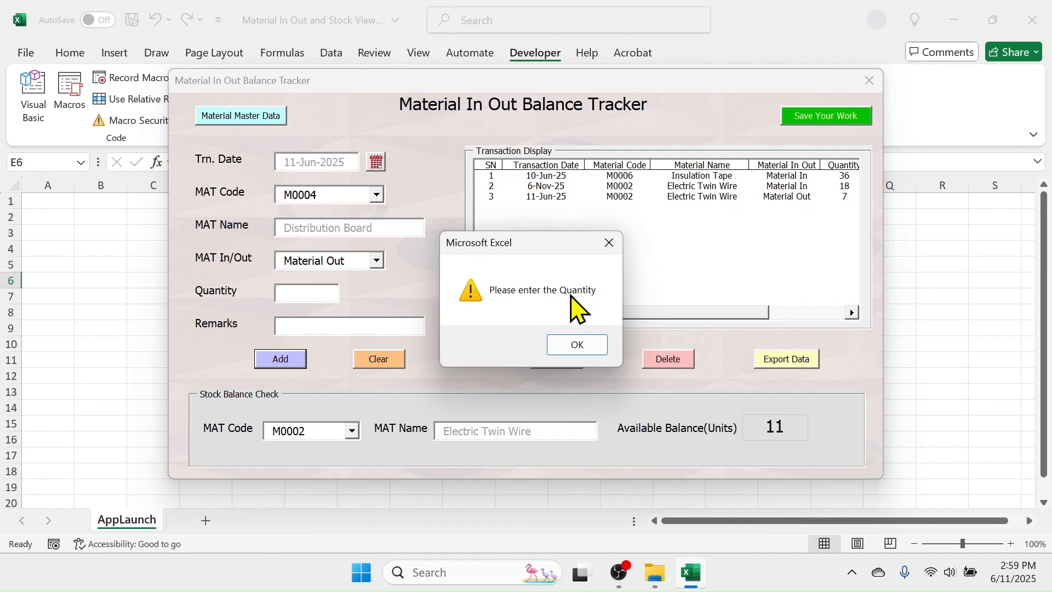
pyautogui.click(576, 345)
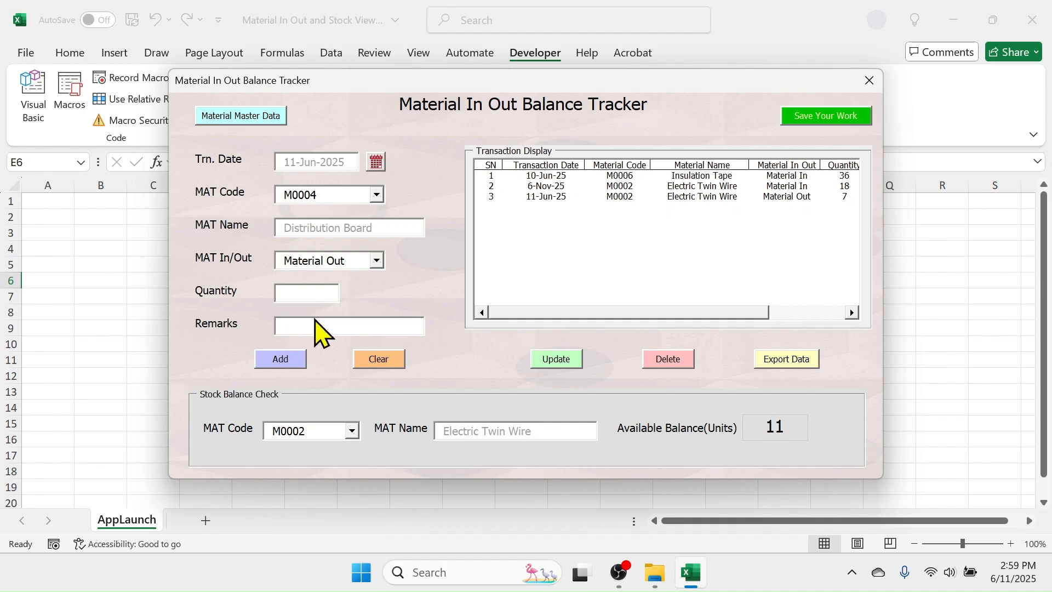
pyautogui.click(379, 360)
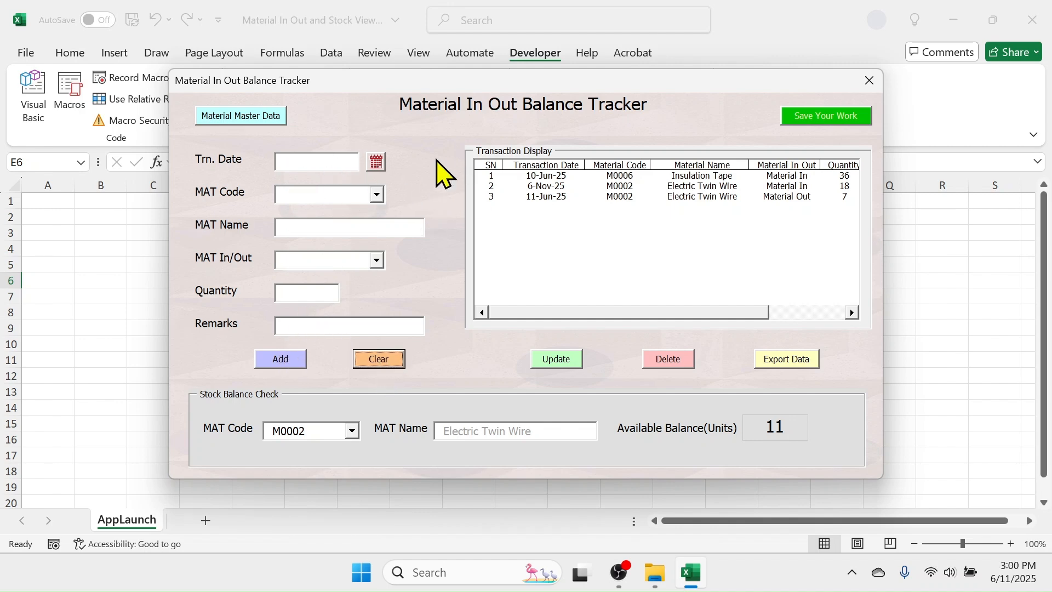
# Try to add the loaded M0002 Material In record of 18 units as a new transaction, and clear the entry form
pyautogui.click(707, 187)
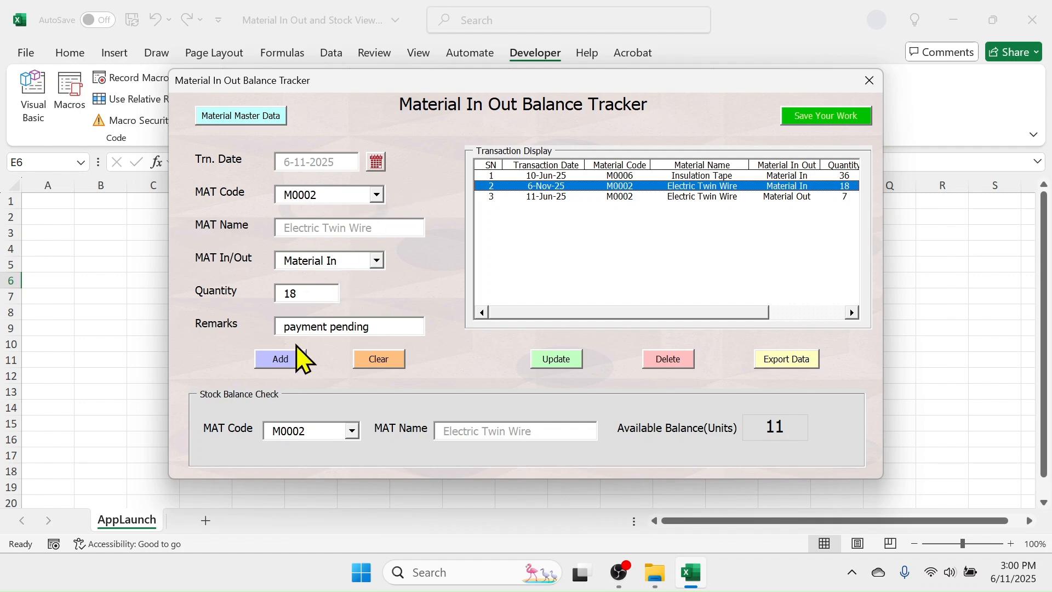
pyautogui.click(289, 366)
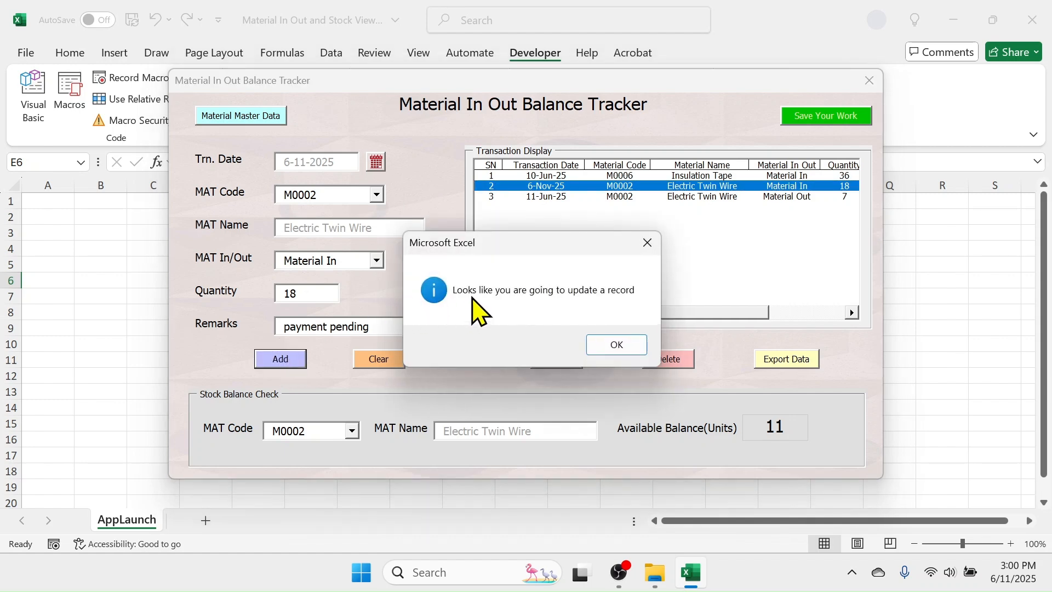
pyautogui.moveTo(510, 247); pyautogui.dragTo(563, 237)
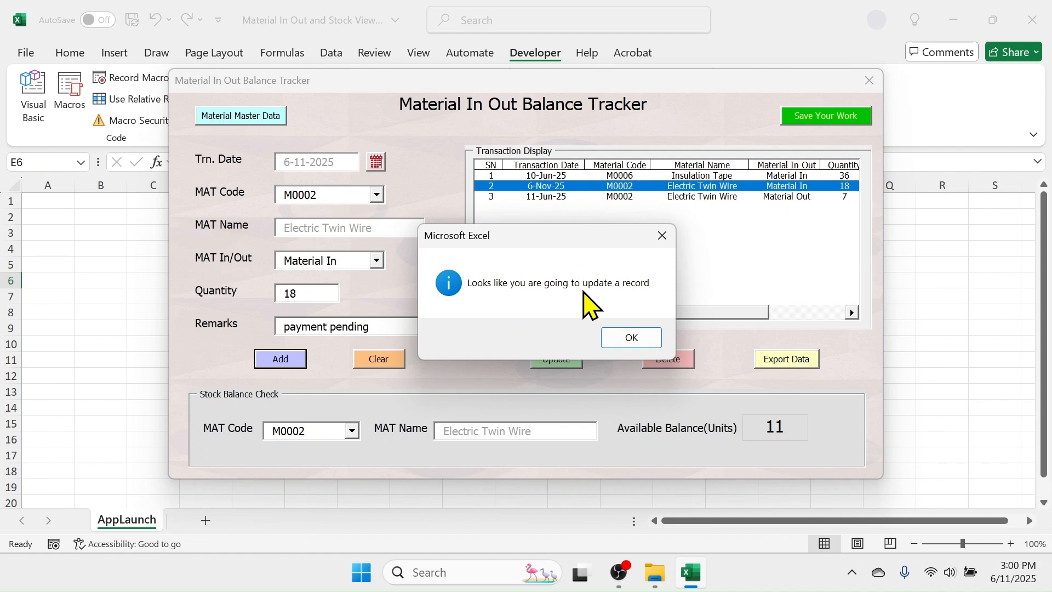
pyautogui.click(628, 335)
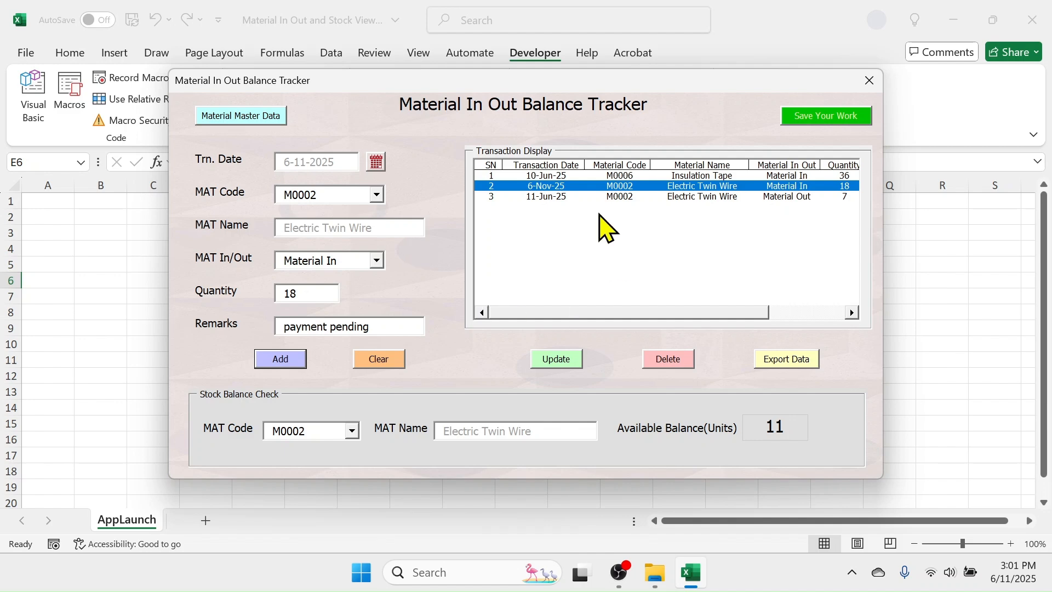
pyautogui.click(384, 361)
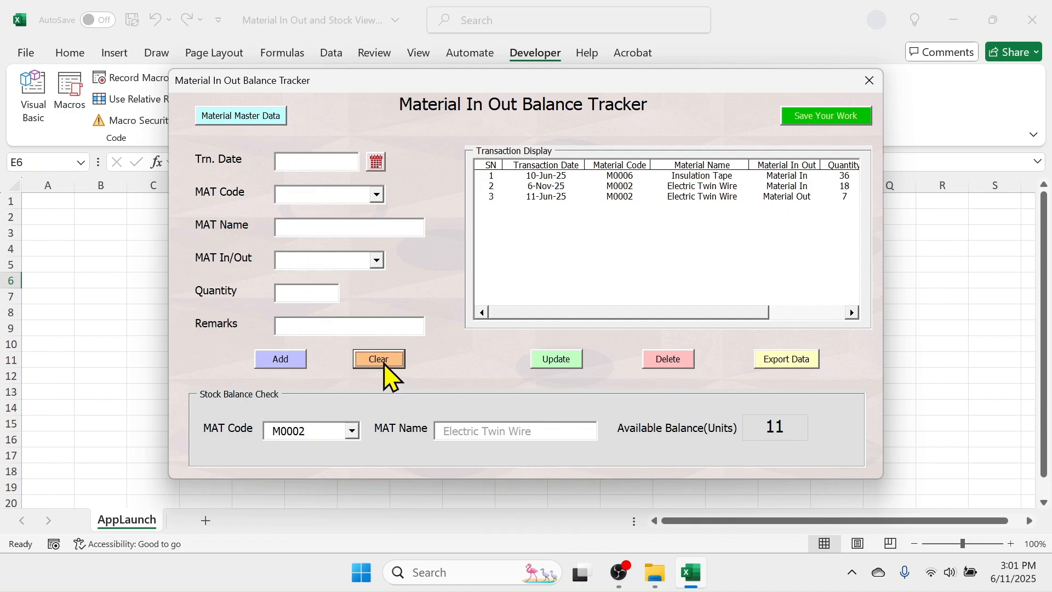
# Try to update the M0002 Material In record in the transaction list without loading its details into the entry form
pyautogui.click(697, 187)
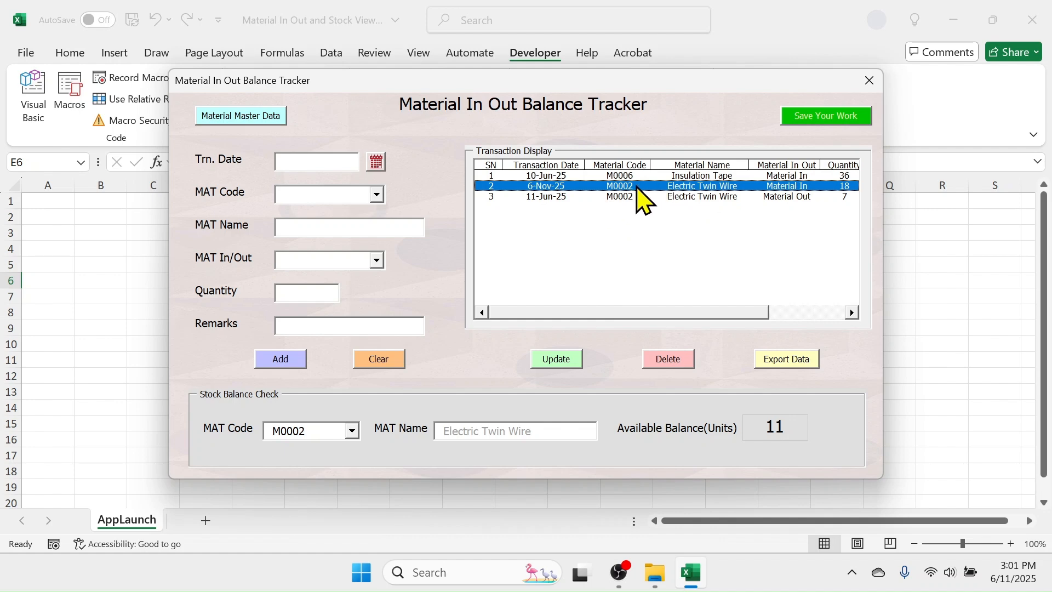
pyautogui.click(554, 362)
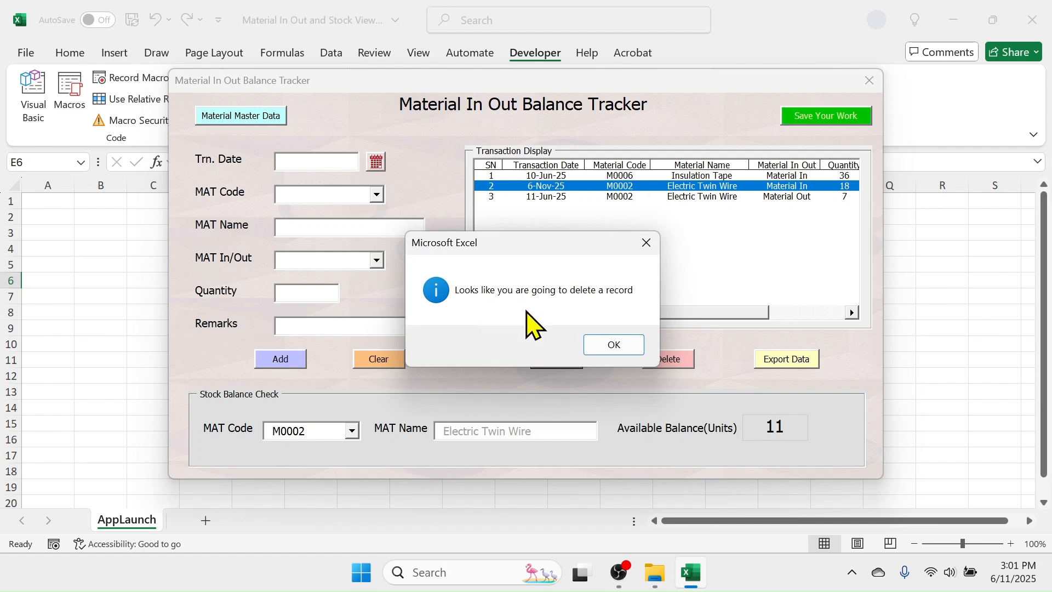
pyautogui.click(625, 343)
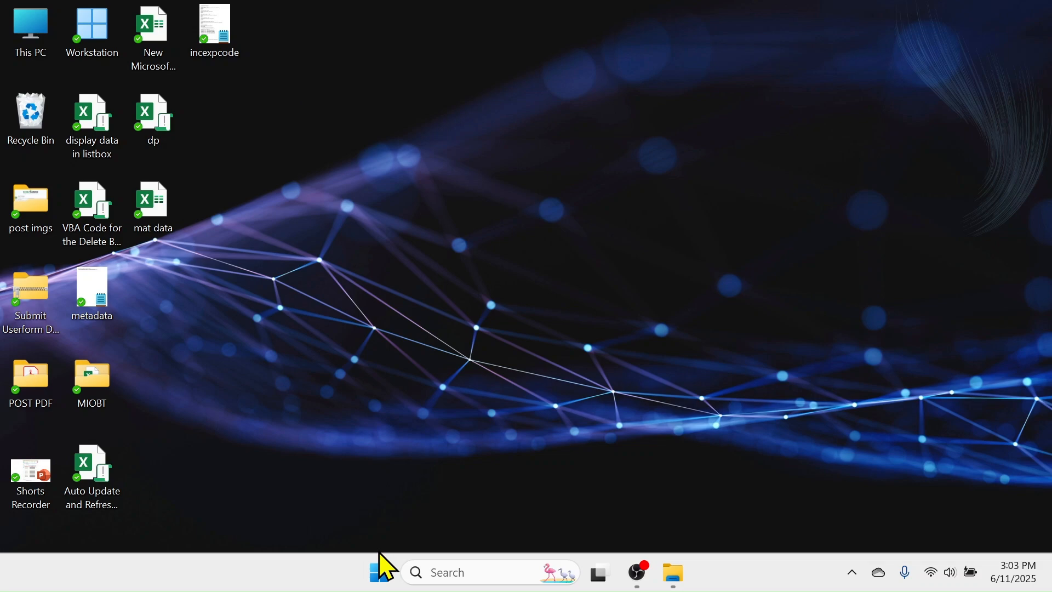
pyautogui.click(377, 571)
pyautogui.scroll(-2, 504, 263)
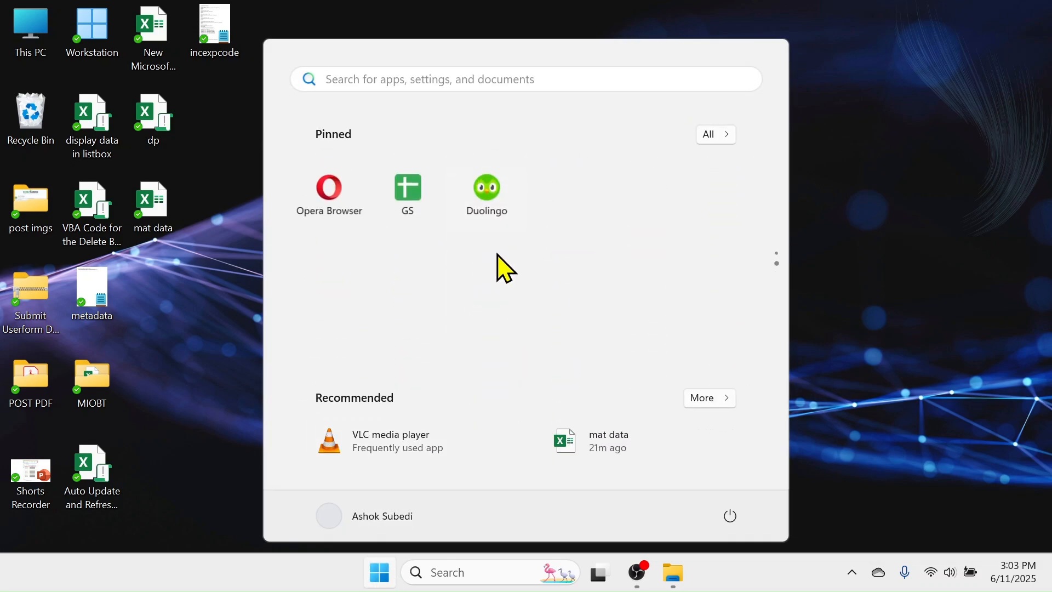
pyautogui.click(330, 199)
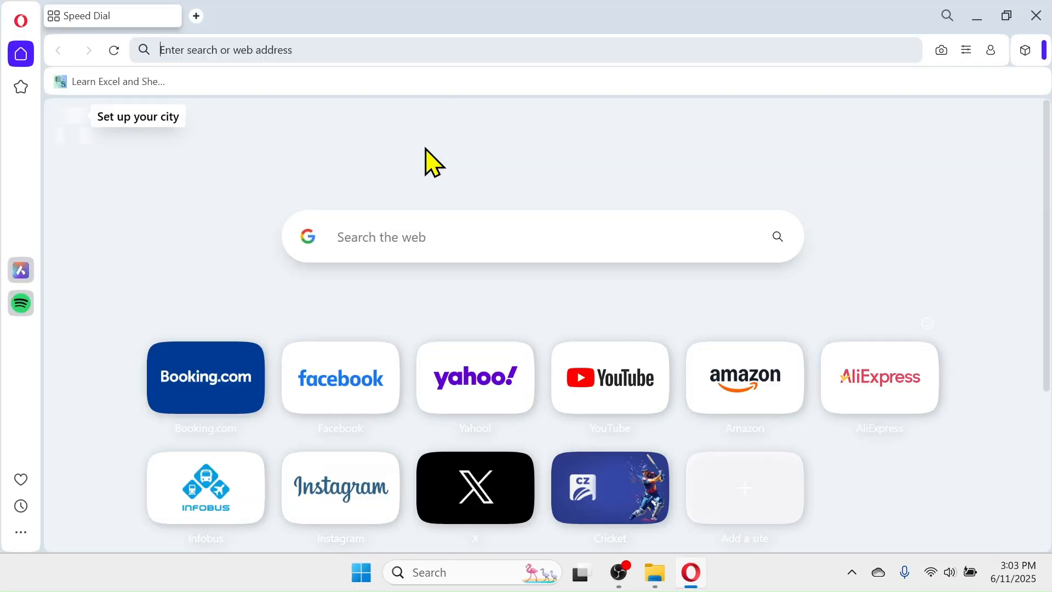
pyautogui.write('www.l')
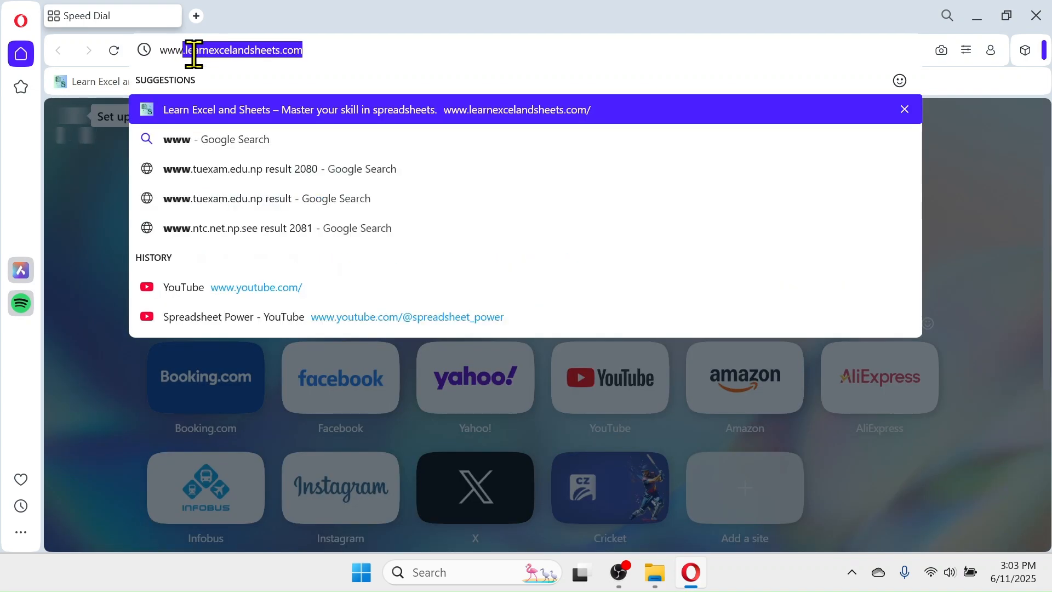
pyautogui.write('earn')
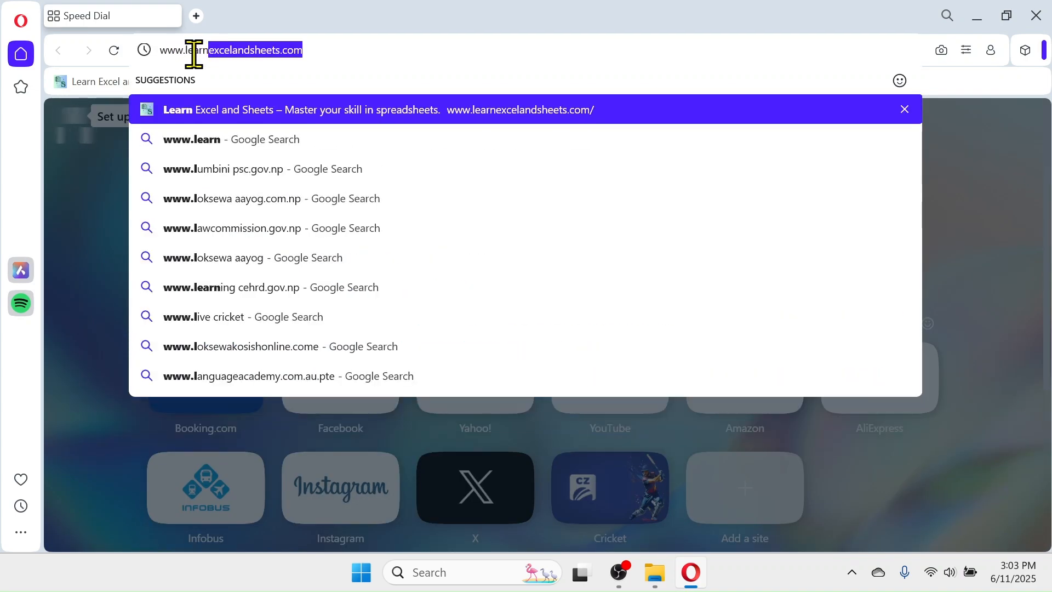
pyautogui.write('excelands')
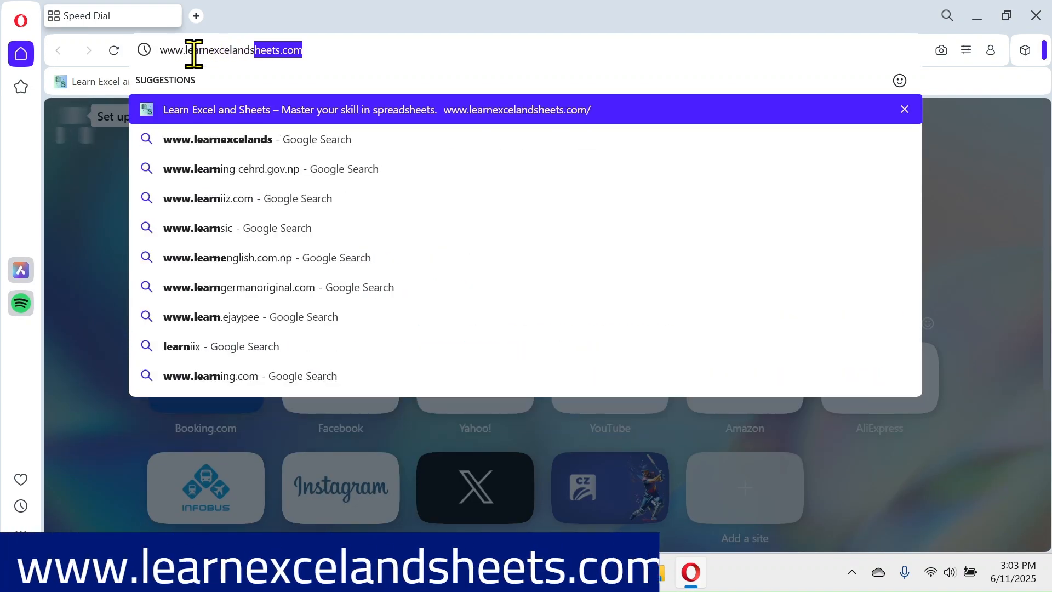
pyautogui.write('heets.com')
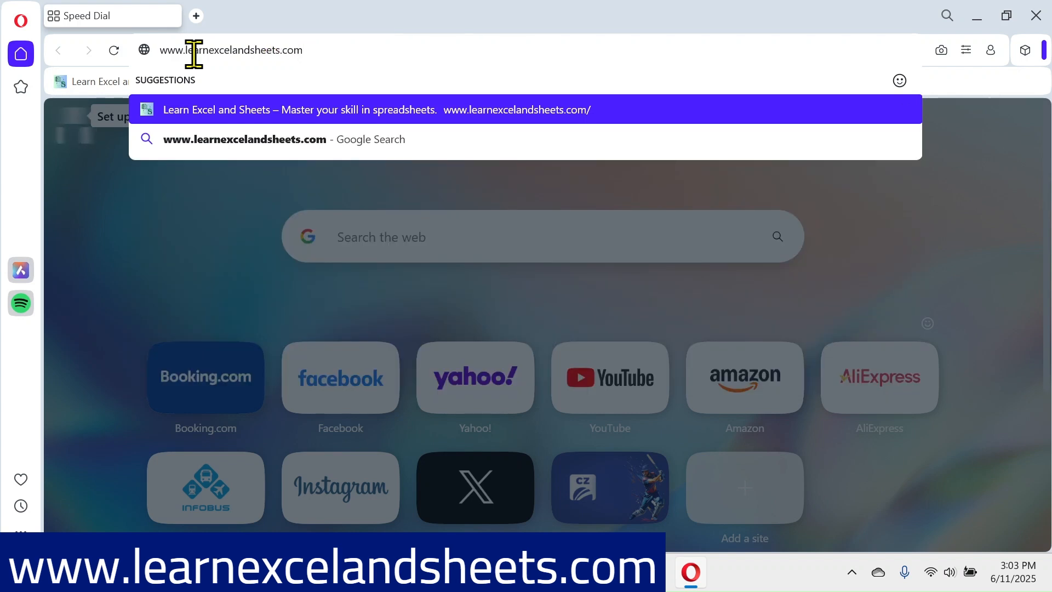
pyautogui.press('Return')
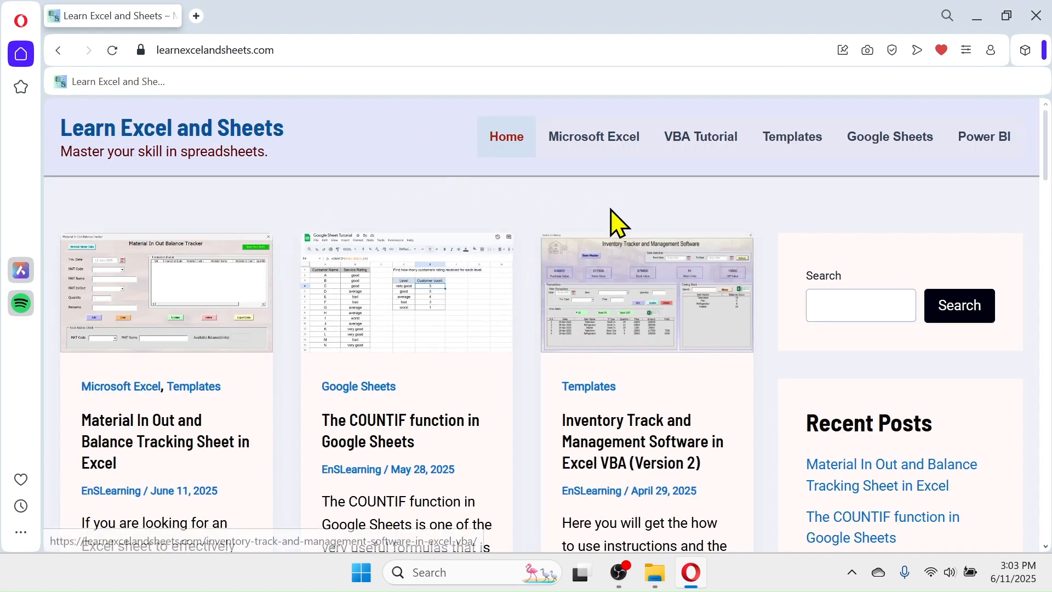
# Search the site for "material in out" and open the article "Material In Out and Balance Tracking Sheet in Excel"
pyautogui.click(846, 305)
pyautogui.write('material in out')
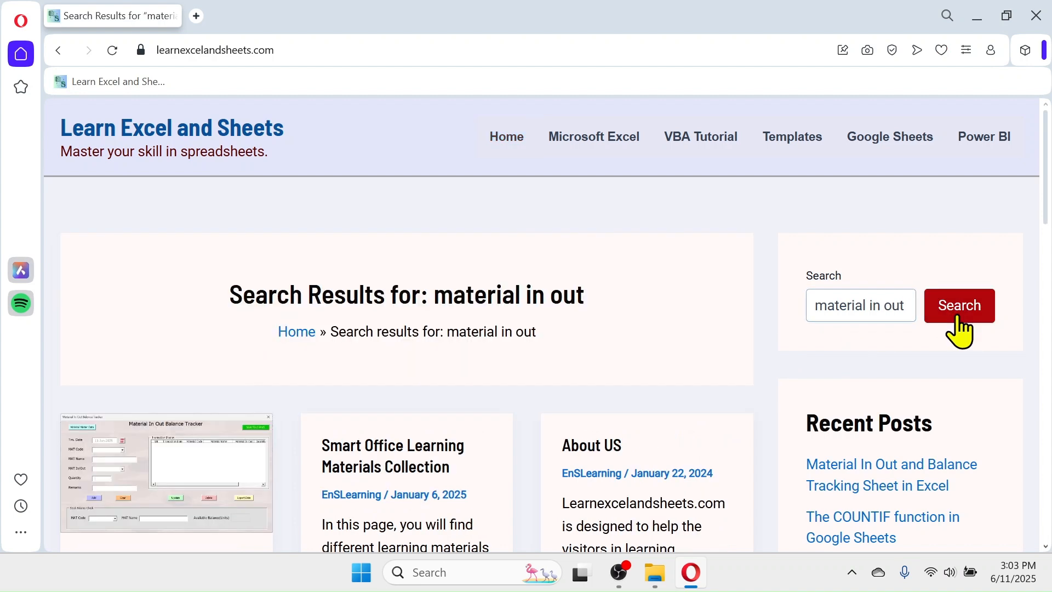
pyautogui.scroll(-4, 426, 327)
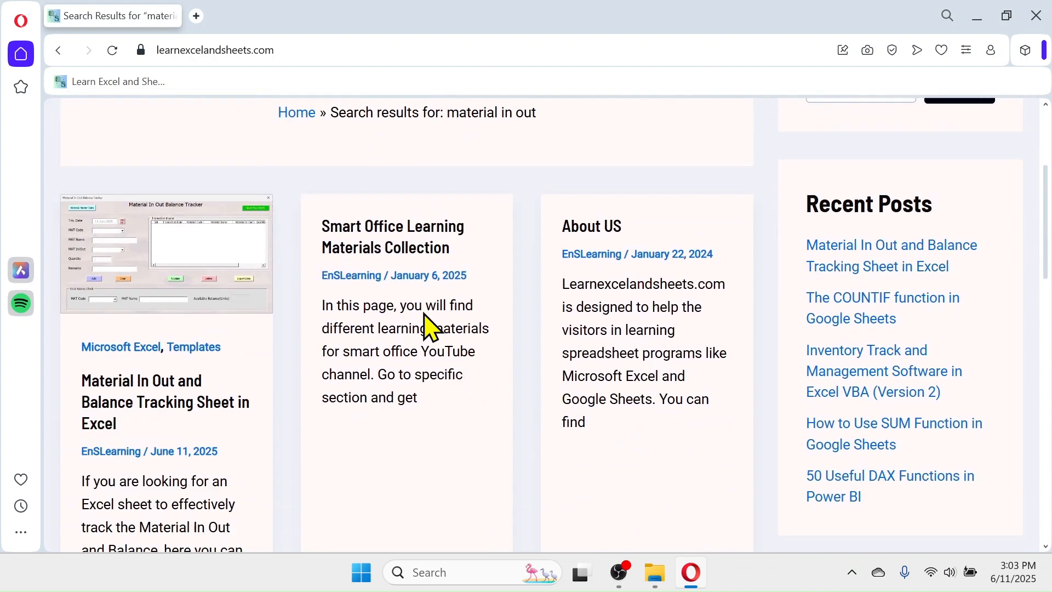
pyautogui.scroll(-2, 426, 327)
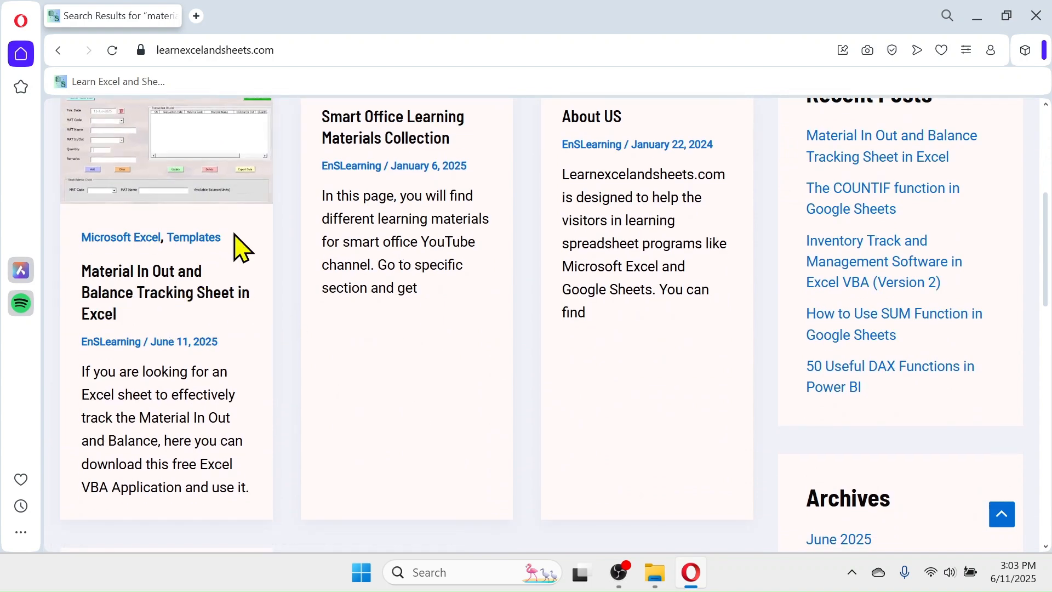
pyautogui.click(154, 290)
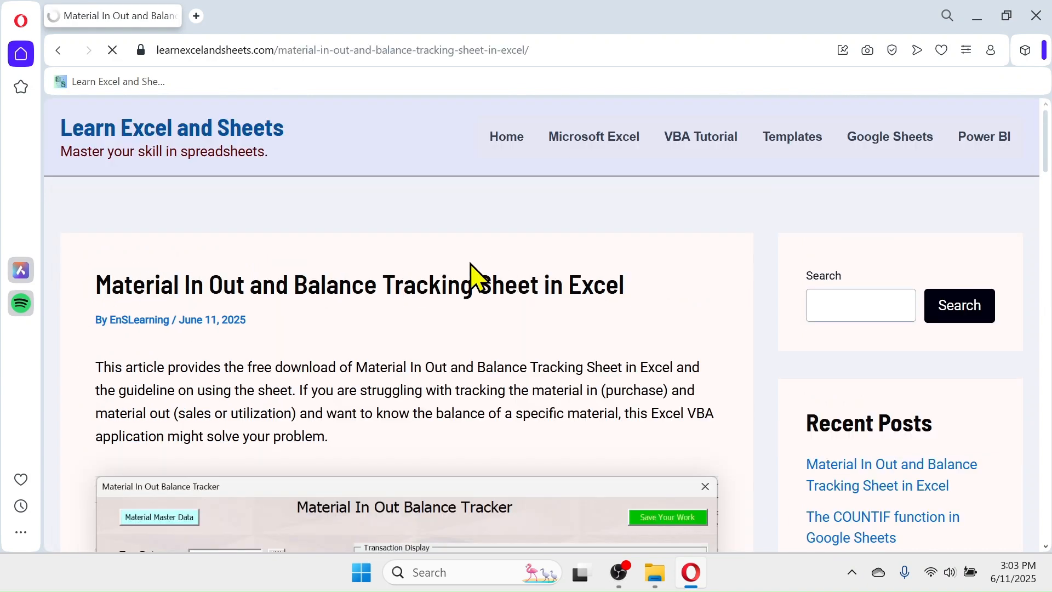
# Download the article's Material-In-Out-and-Stock-View-App ZIP archive to the Desktop and minimize the browser
pyautogui.scroll(-20, 595, 252)
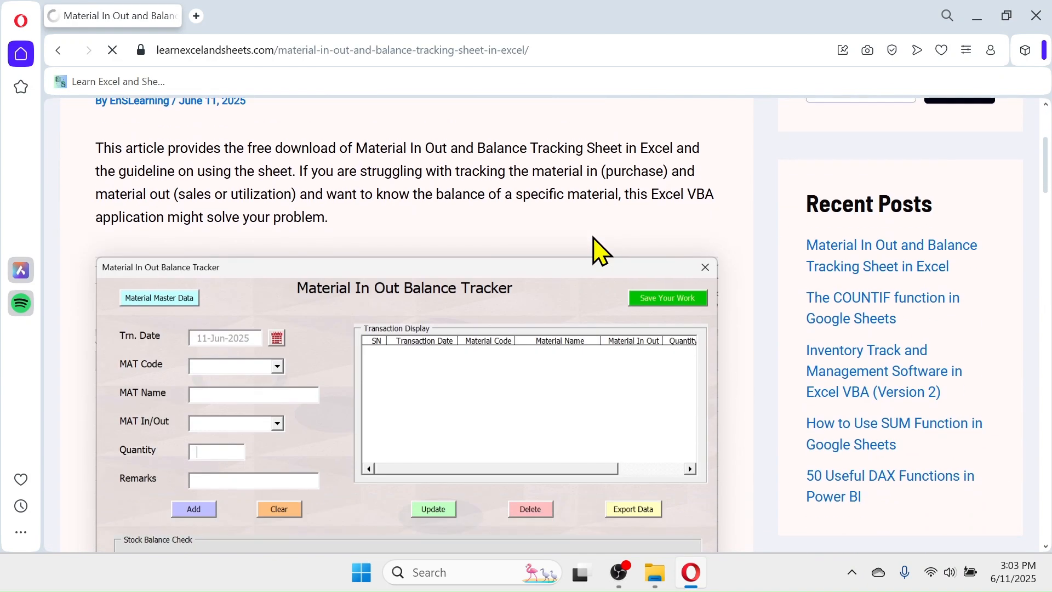
pyautogui.scroll(-12, 595, 246)
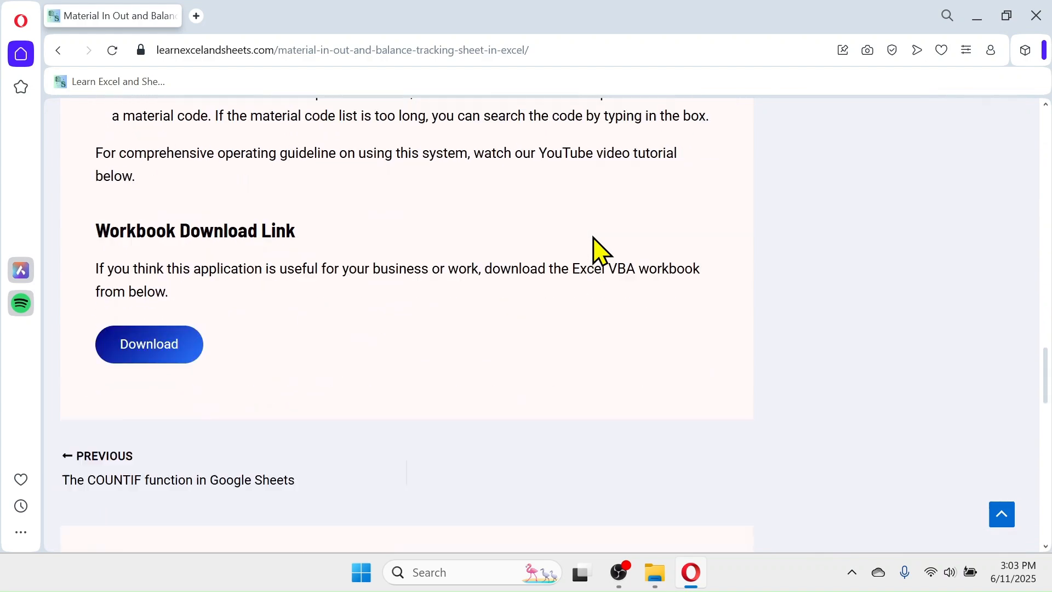
pyautogui.scroll(6, 595, 246)
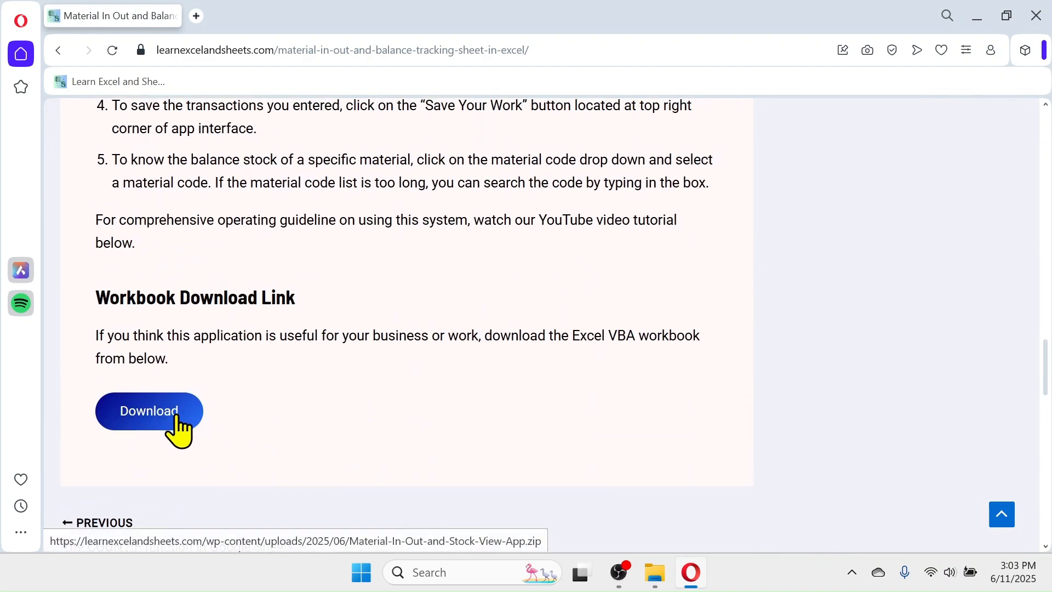
pyautogui.click(165, 414)
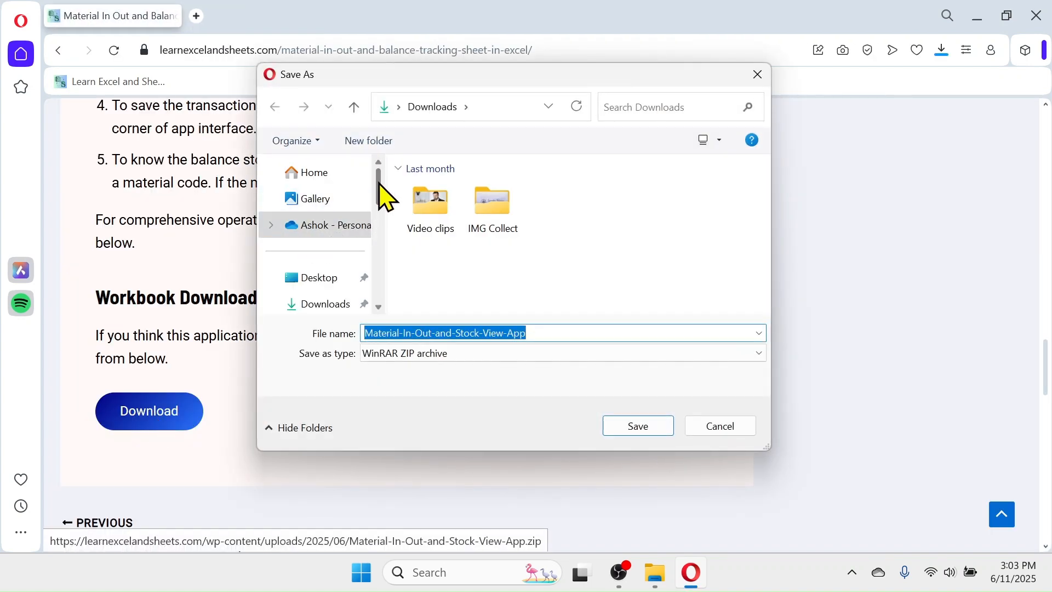
pyautogui.scroll(-1, 382, 194)
pyautogui.click(320, 222)
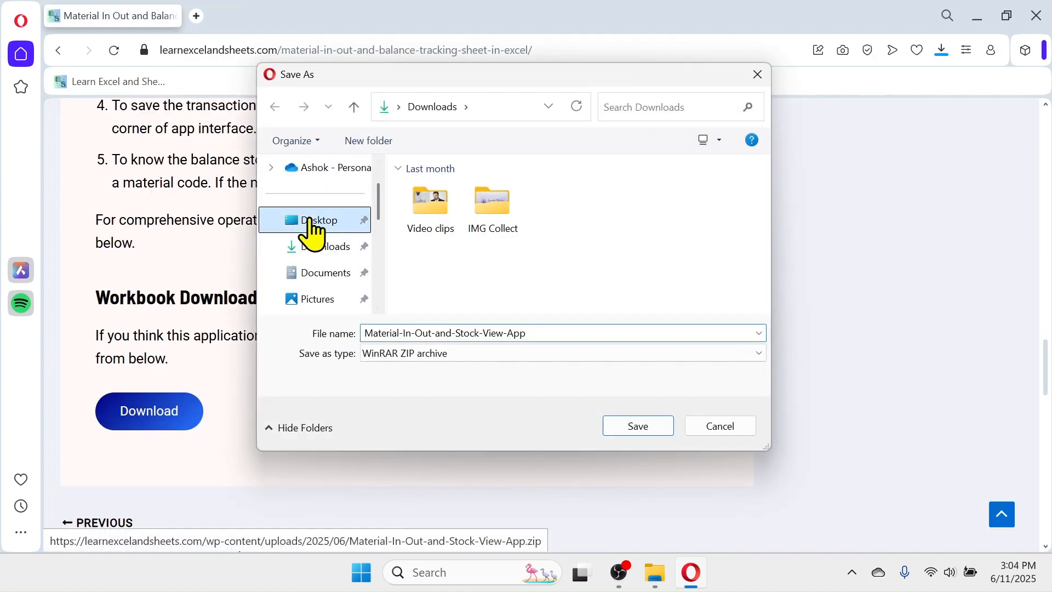
pyautogui.click(643, 430)
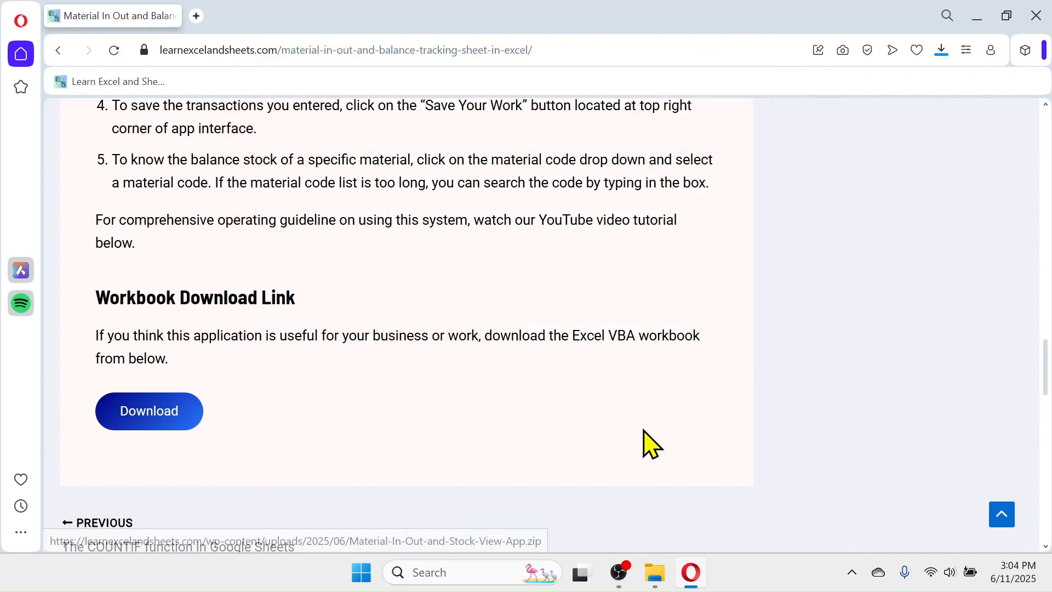
pyautogui.click(975, 11)
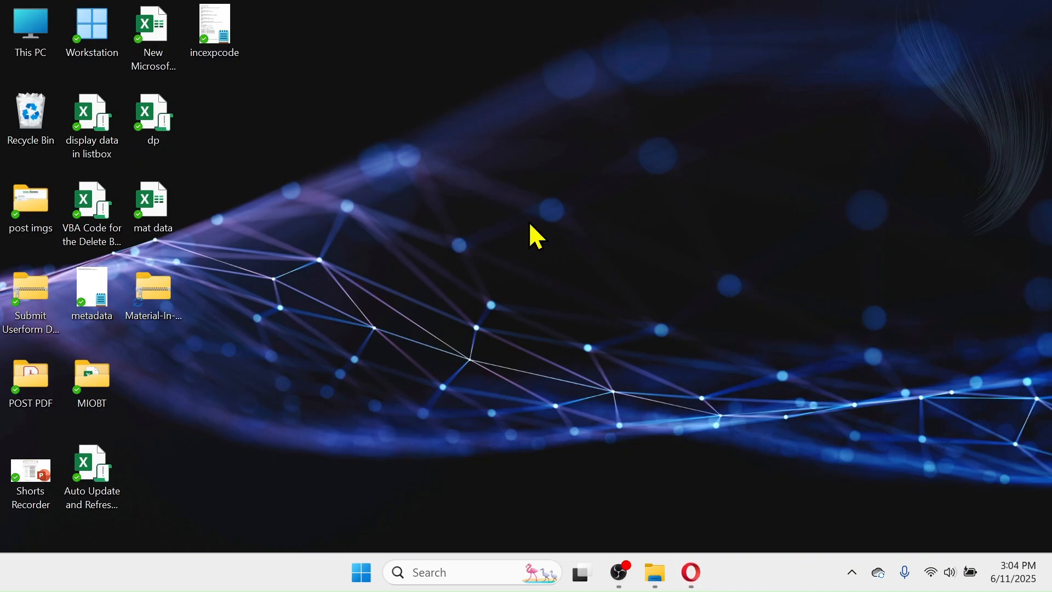
# Extract the Material-In-Out-and-Stock-View-App archive into its own folder on the Desktop and close the folder window
pyautogui.click(181, 294)
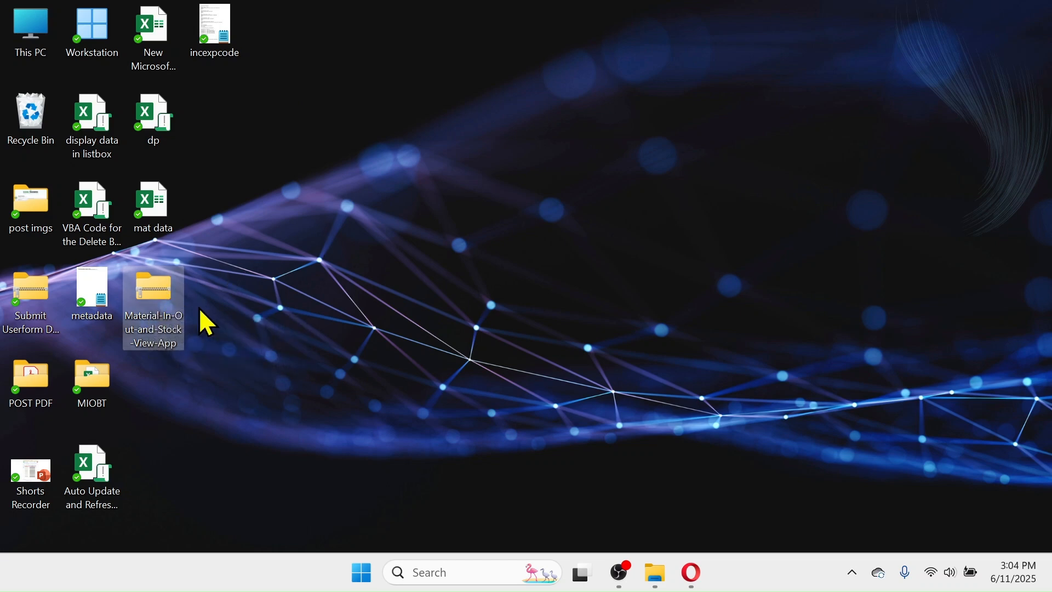
pyautogui.rightClick(158, 302)
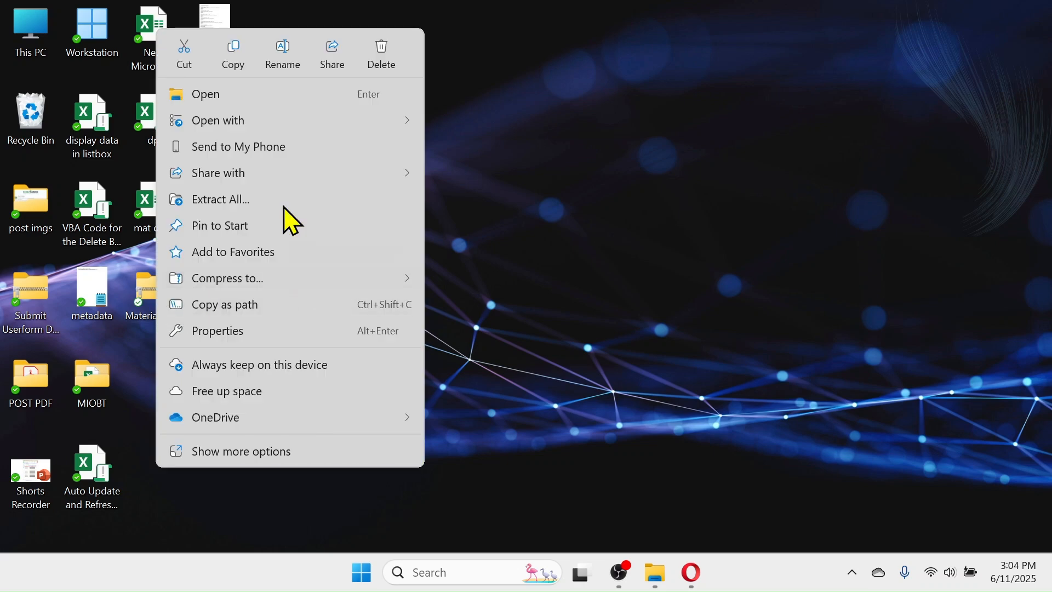
pyautogui.click(227, 201)
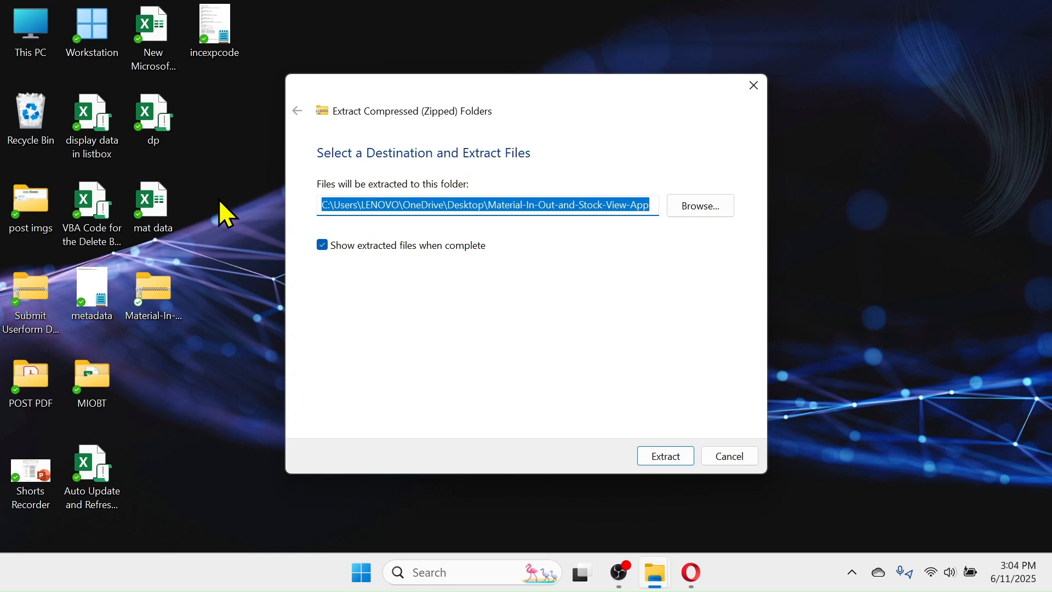
pyautogui.click(662, 459)
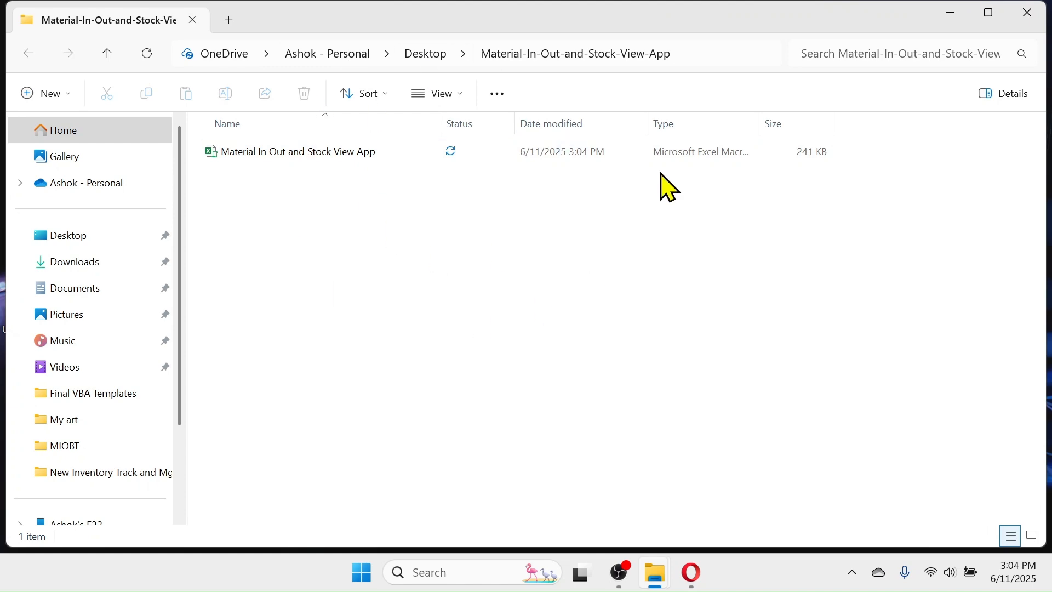
pyautogui.click(1029, 13)
# Open the extracted Material-In-Out-and-Stock-View-App folder and display its contents as large icons
pyautogui.click(156, 383)
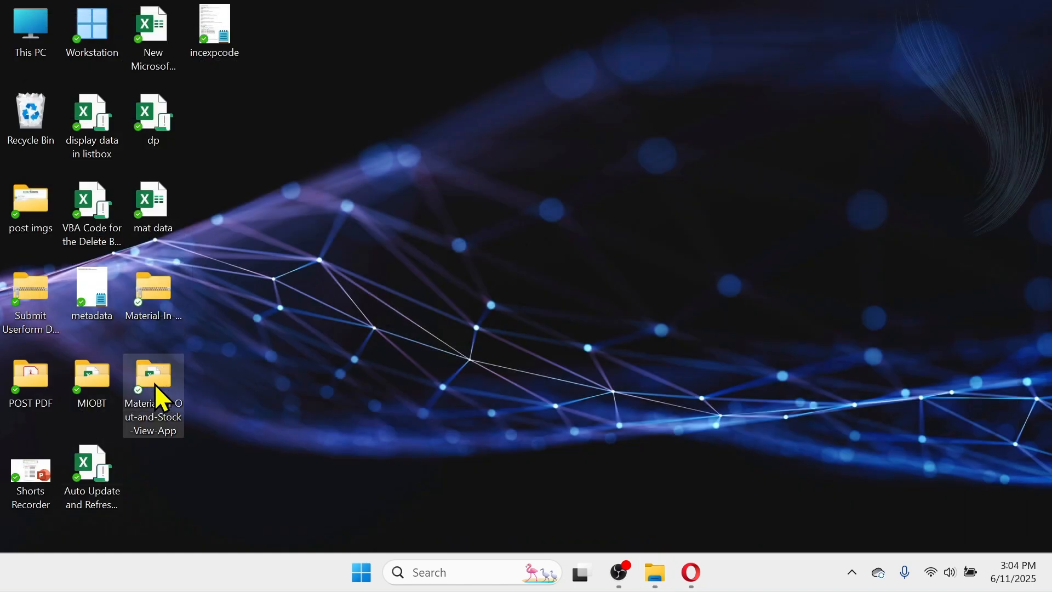
pyautogui.doubleClick(157, 386)
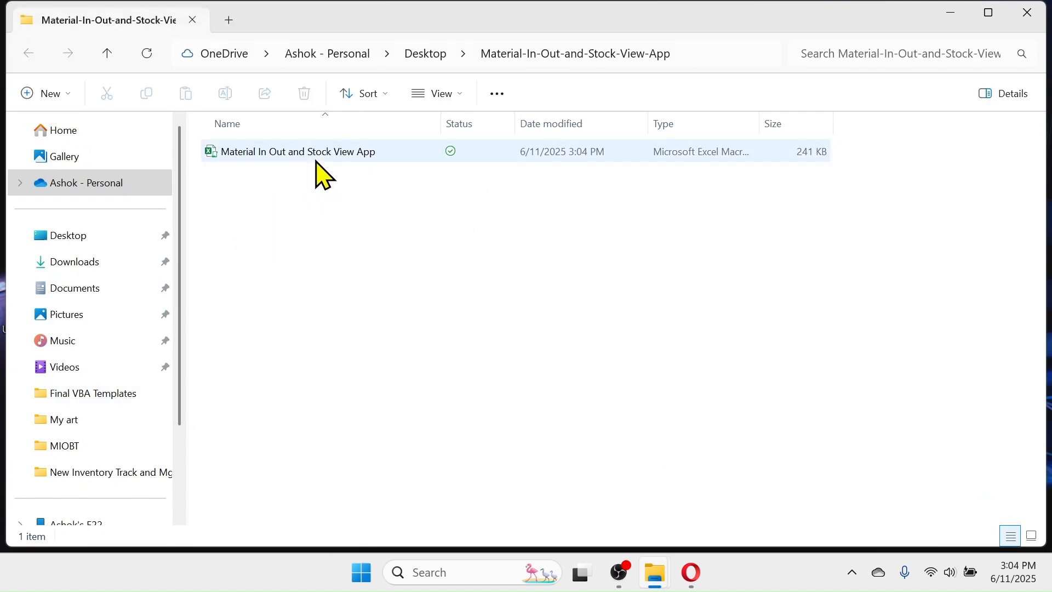
pyautogui.rightClick(326, 210)
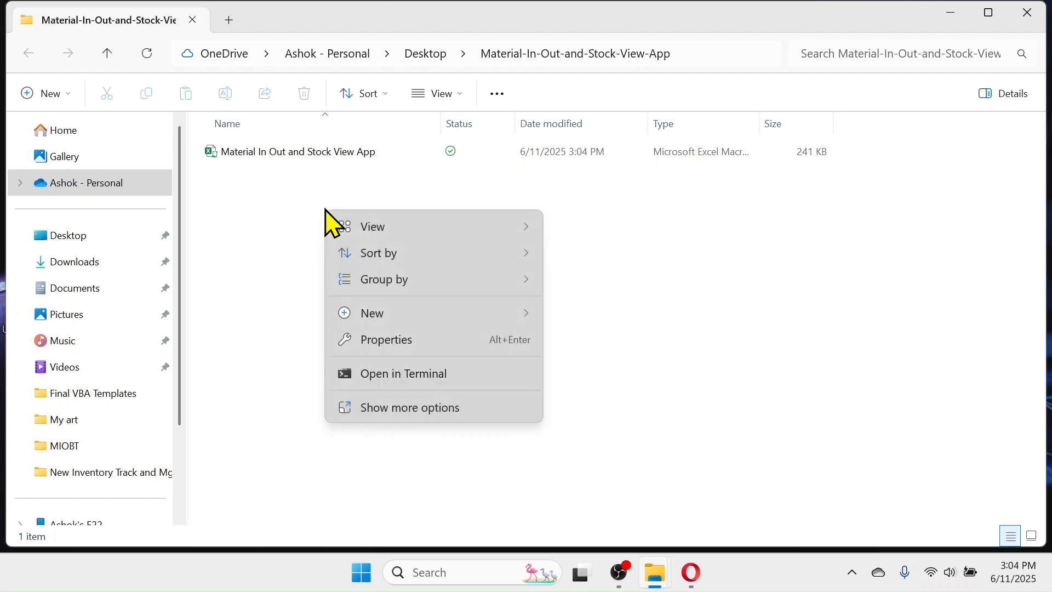
pyautogui.moveTo(410, 237)
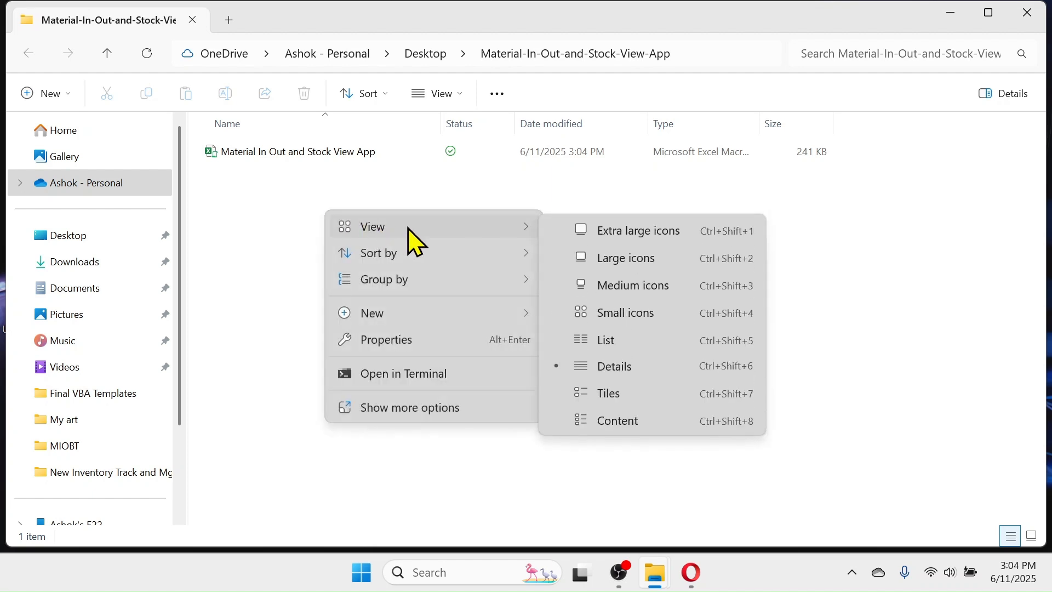
pyautogui.click(615, 259)
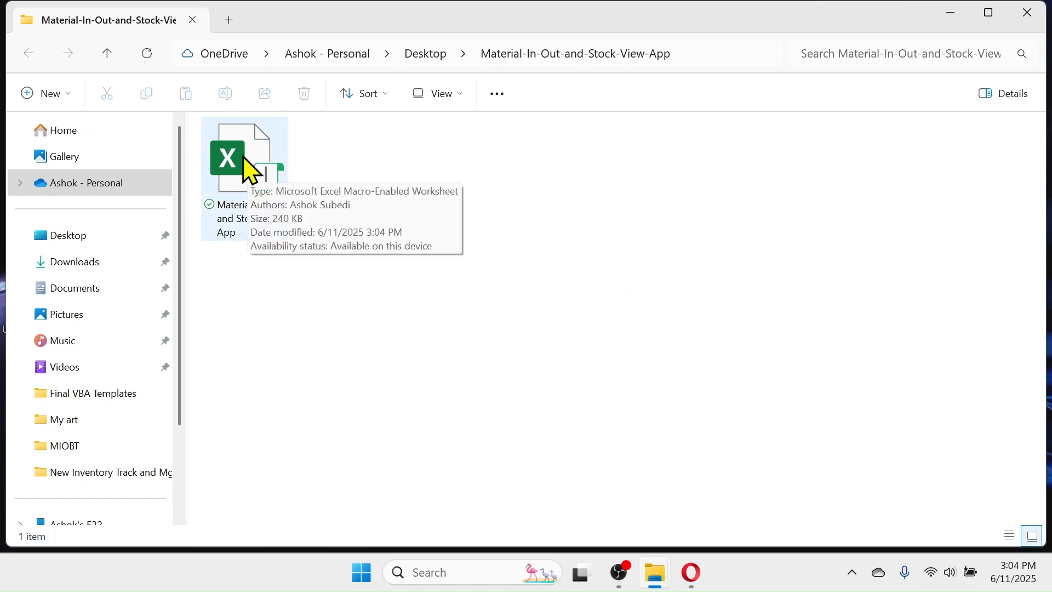
# Unblock the downloaded Material In Out and Stock View App workbook in its file properties and apply the change
pyautogui.rightClick(247, 170)
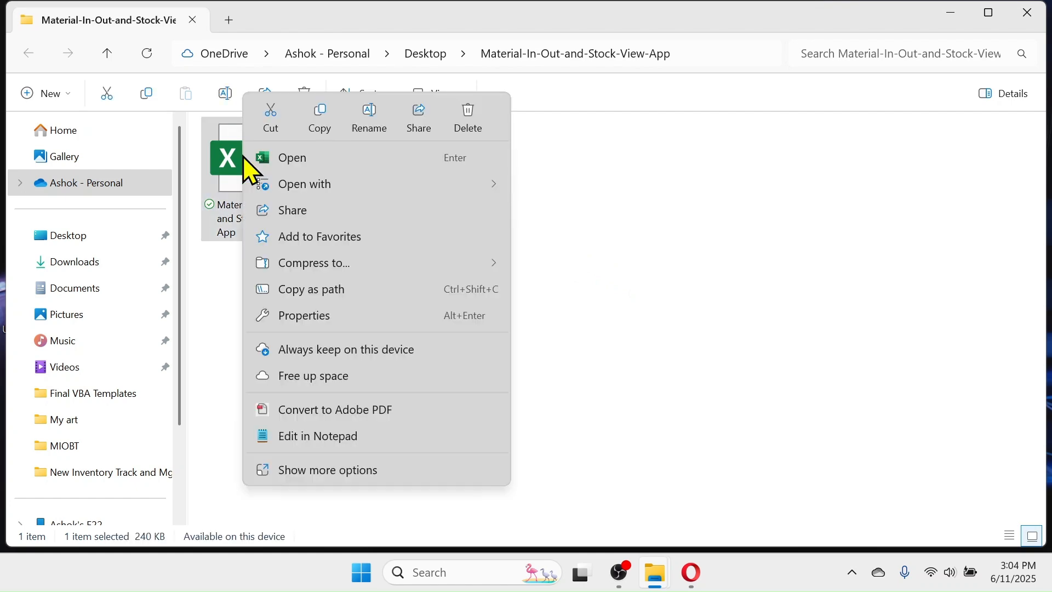
pyautogui.click(296, 316)
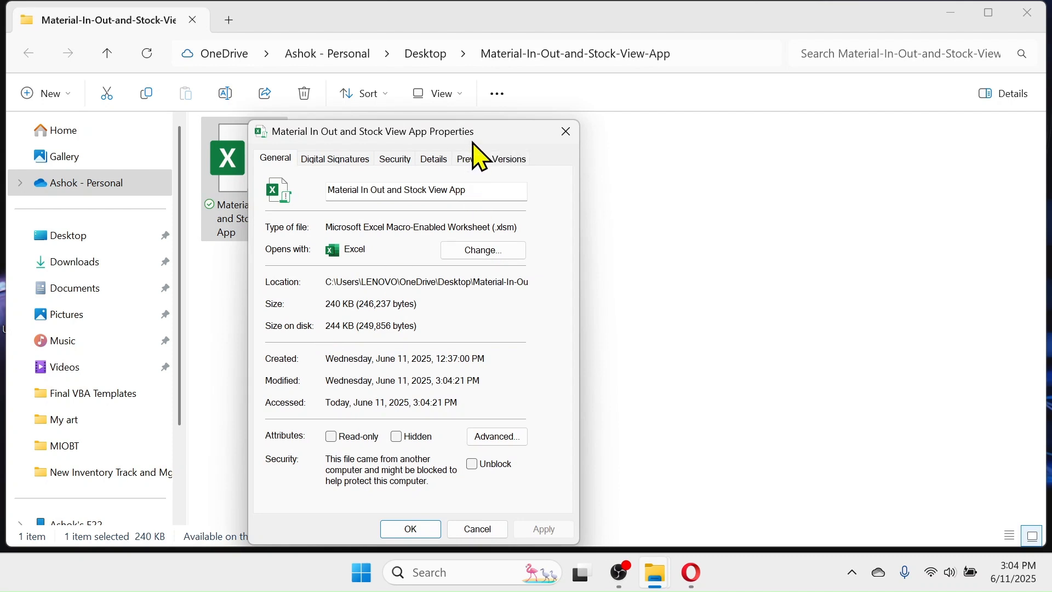
pyautogui.moveTo(474, 134); pyautogui.dragTo(569, 98)
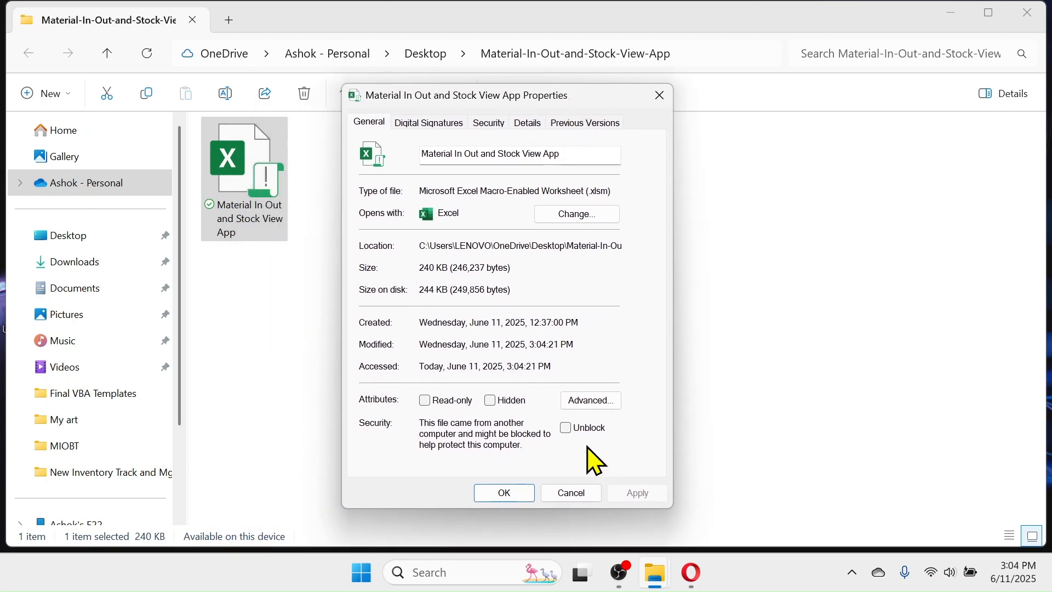
pyautogui.click(565, 427)
pyautogui.click(566, 427)
pyautogui.click(638, 496)
pyautogui.click(510, 496)
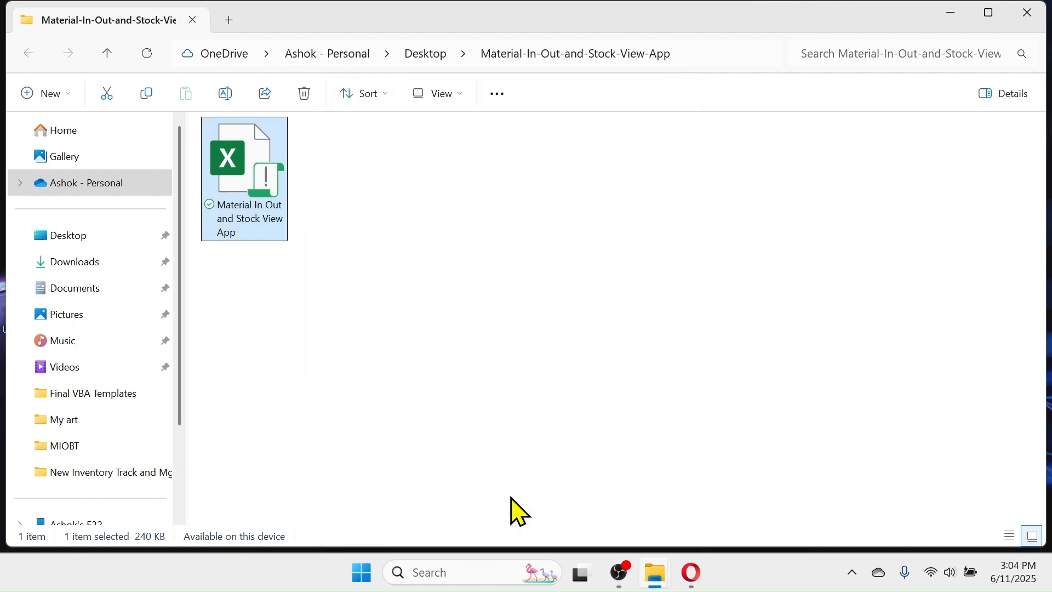
pyautogui.click(513, 229)
# Open the Material In Out and Stock View App workbook, enable its macros and launch the Material In Out Balance Tracker form
pyautogui.click(278, 191)
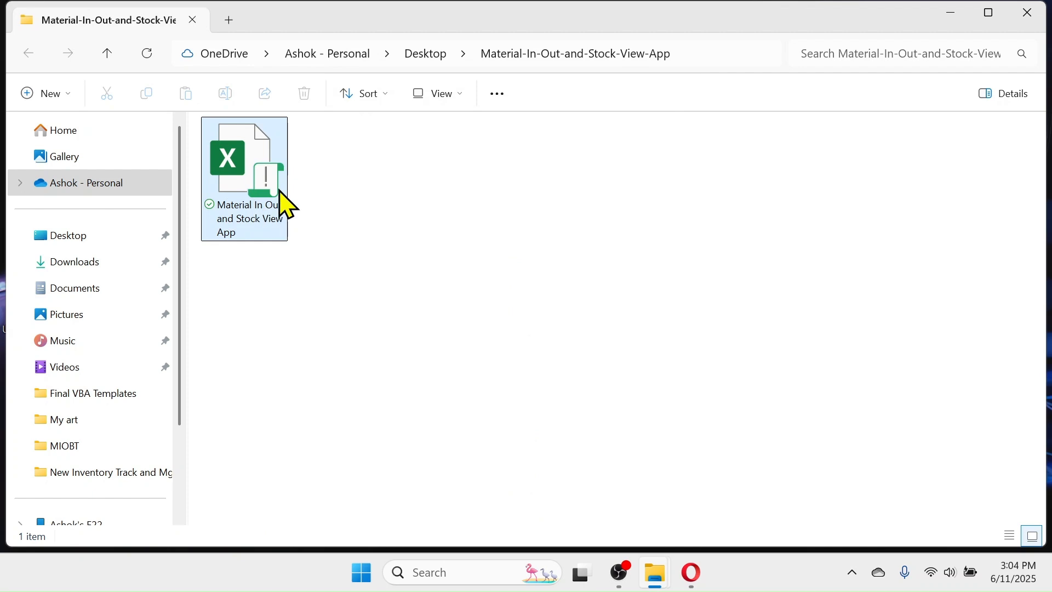
pyautogui.doubleClick(244, 165)
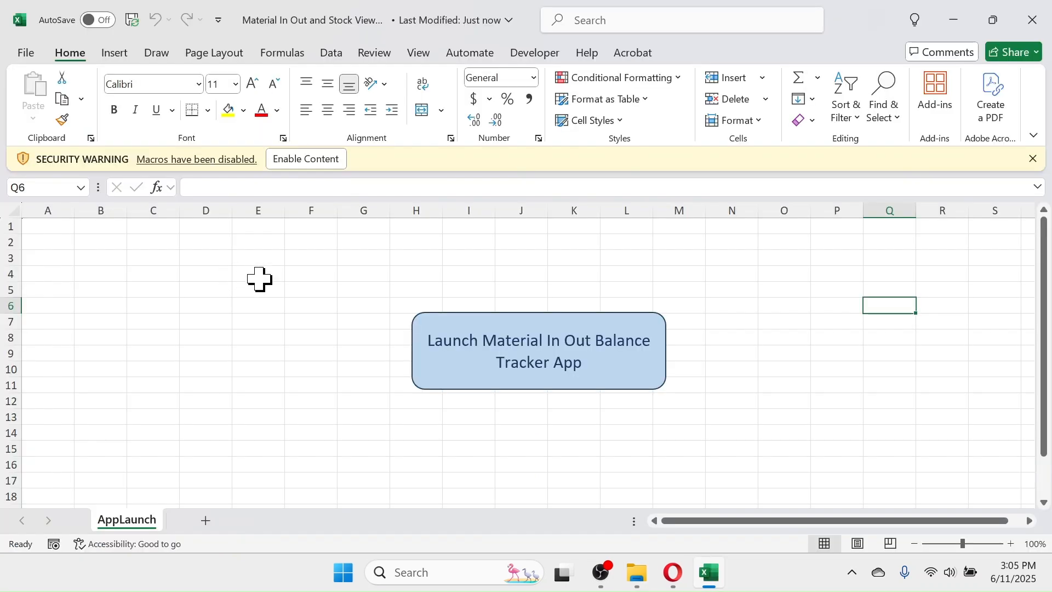
pyautogui.click(316, 160)
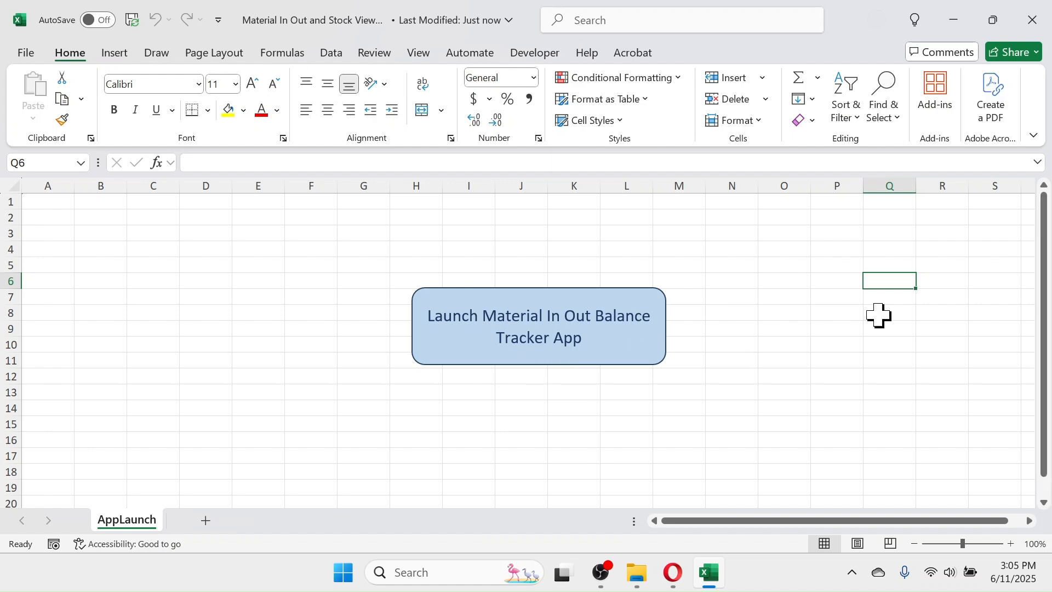
pyautogui.click(522, 320)
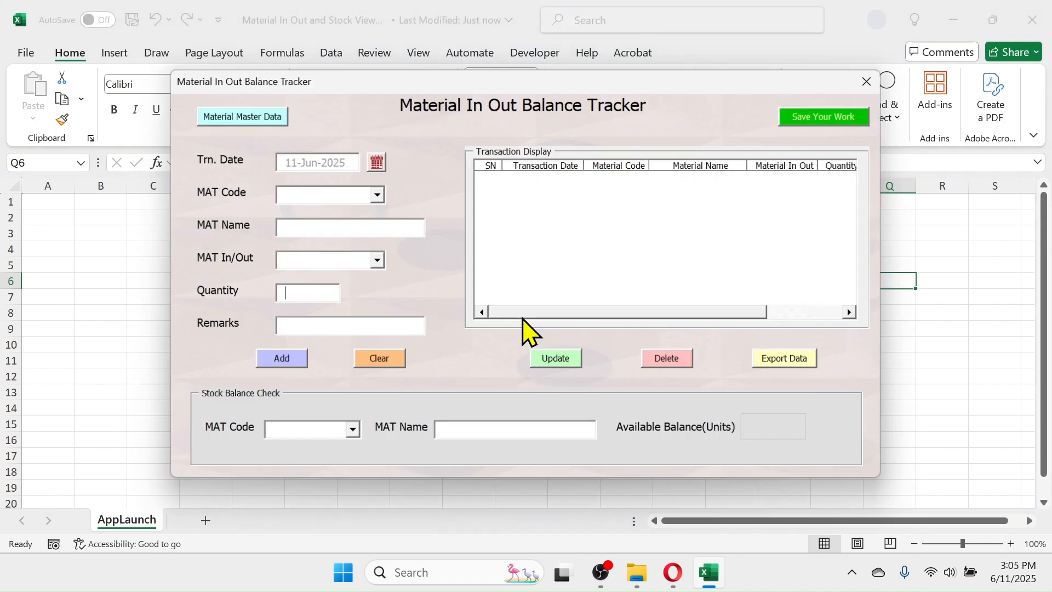
pyautogui.moveTo(561, 79)
pyautogui.mouseDown()
pyautogui.moveTo(489, 129)
pyautogui.moveTo(641, 97)
pyautogui.moveTo(549, 72)
pyautogui.moveTo(558, 83)
pyautogui.mouseUp()
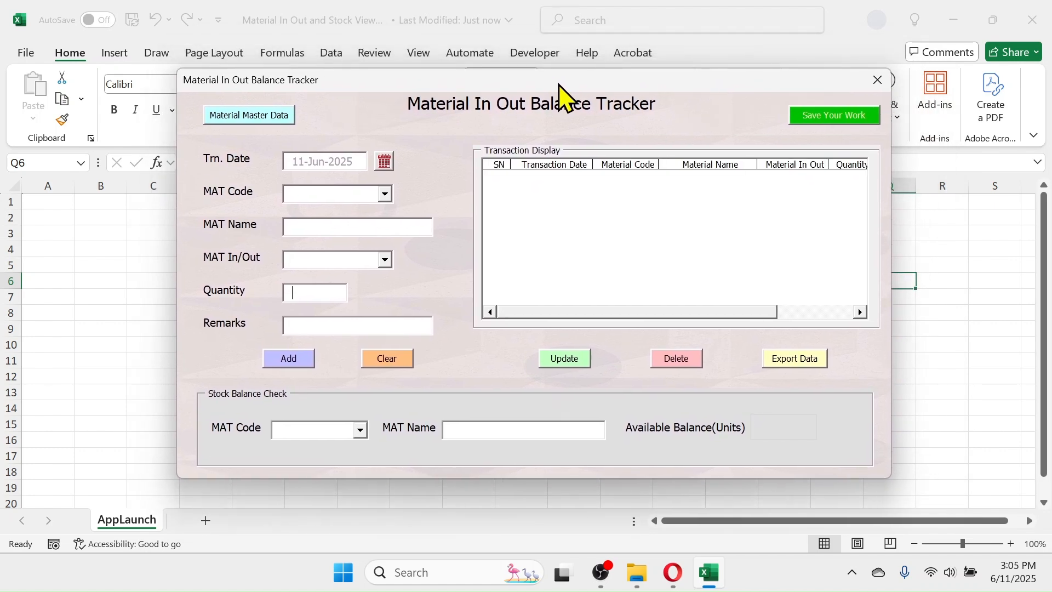